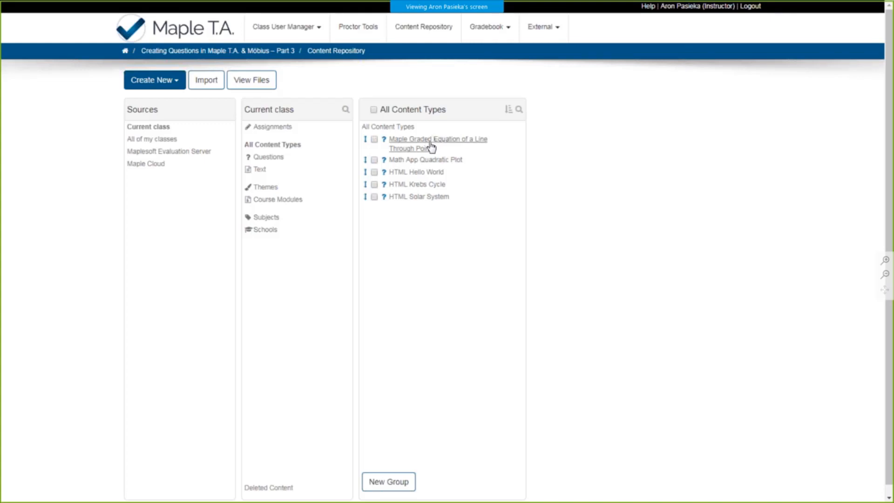
- Open the Maple Graded Equation of a Line Through Point question in a maximized preview window
{"action": "left_click", "coordinate": [431, 147]}
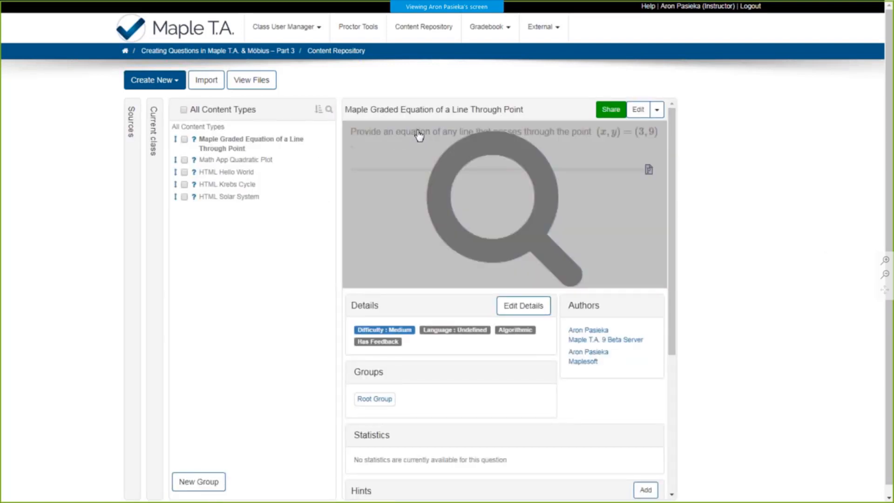
{"action": "left_click", "coordinate": [435, 165]}
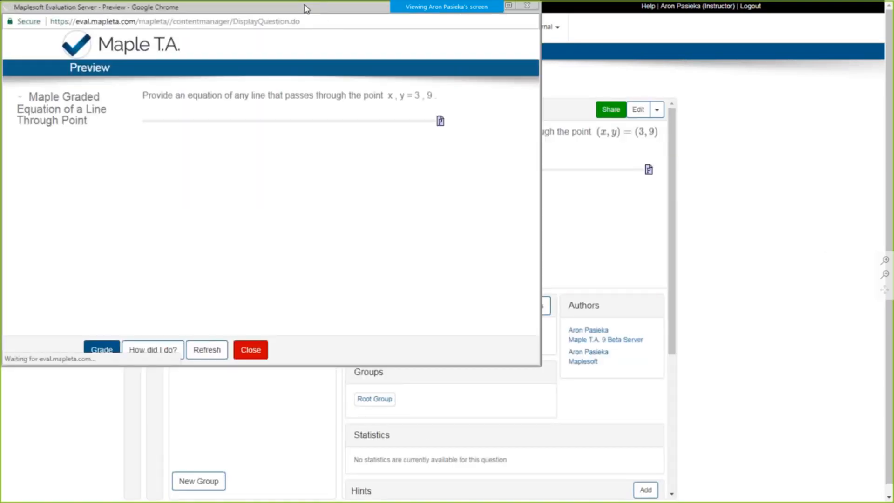
{"action": "double_click", "coordinate": [306, 9]}
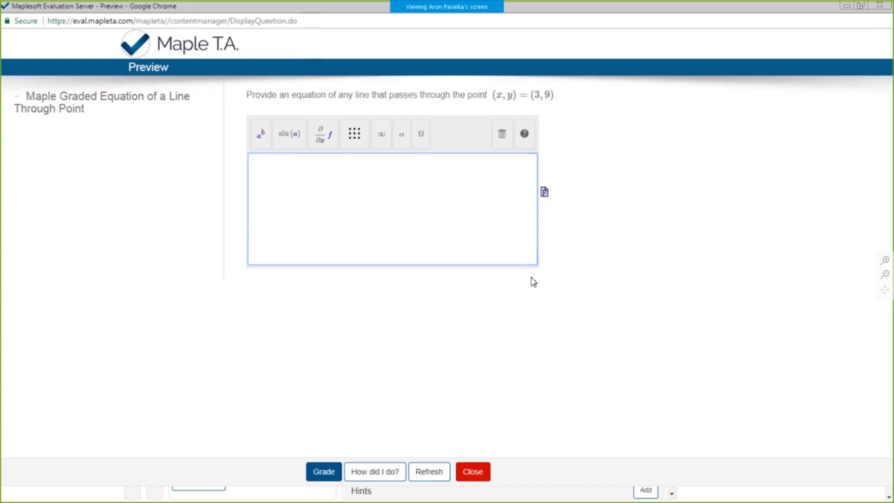
- Answer the previewed question with y=3 x and check how it is graded
{"action": "left_click", "coordinate": [393, 198]}
{"action": "type", "text": "y=3 x"}
{"action": "left_click", "coordinate": [389, 470]}
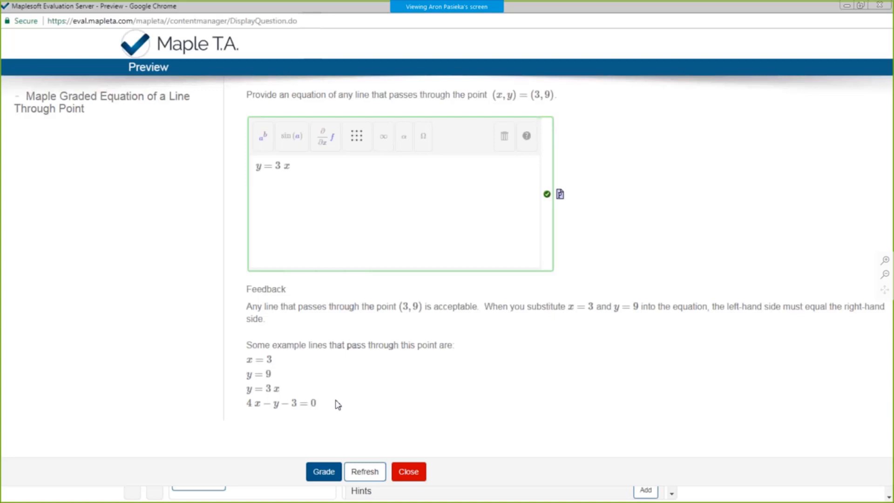
- Replace the preview answer with y=x^2, check how it is graded, and close the preview
{"action": "left_click", "coordinate": [370, 227]}
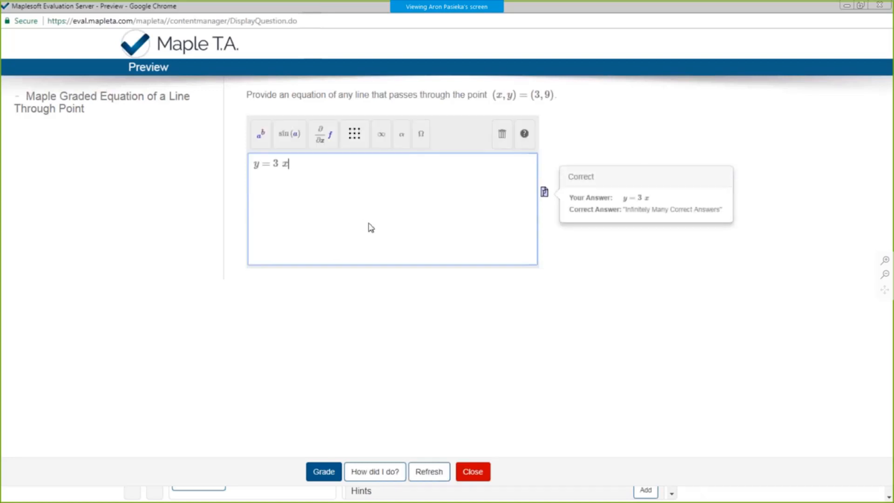
{"action": "key", "text": "BackSpace"}
{"action": "key", "text": "BackSpace"}
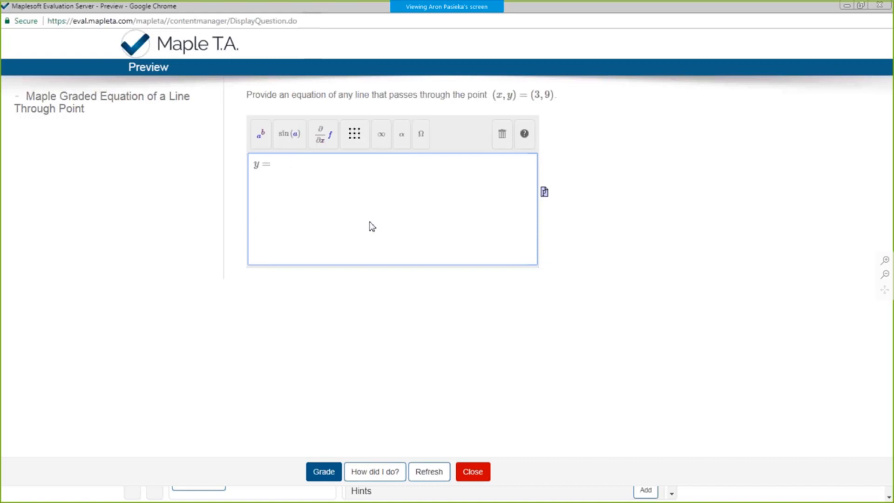
{"action": "type", "text": "x^2"}
{"action": "left_click", "coordinate": [373, 471]}
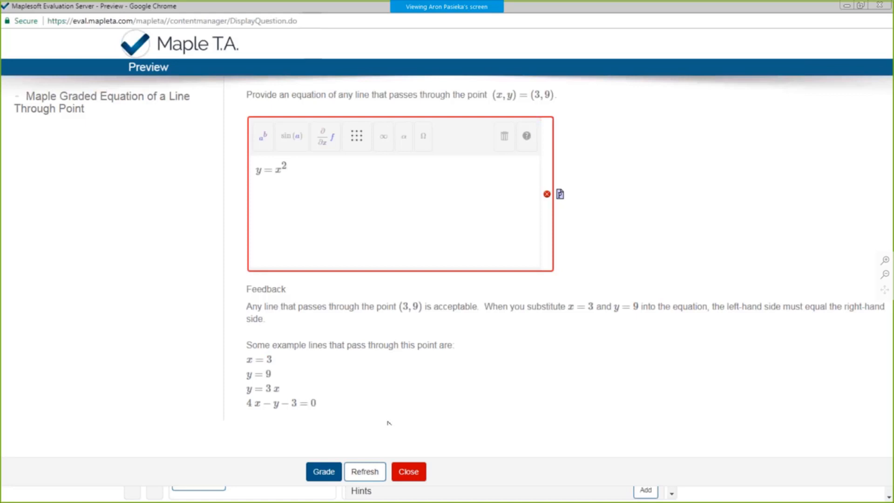
{"action": "left_click", "coordinate": [408, 471]}
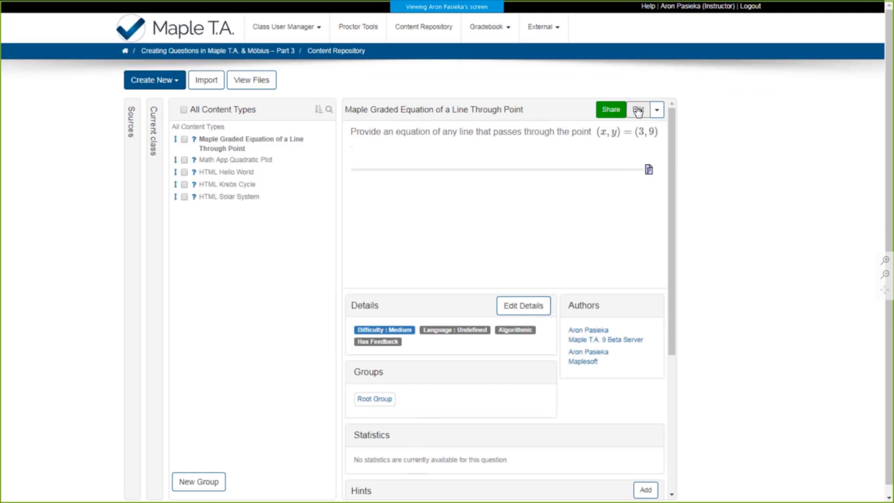
- Open the line-through-point question for editing and expand its algorithm code to examine the $line1 and $line2 definitions
{"action": "left_click", "coordinate": [638, 109]}
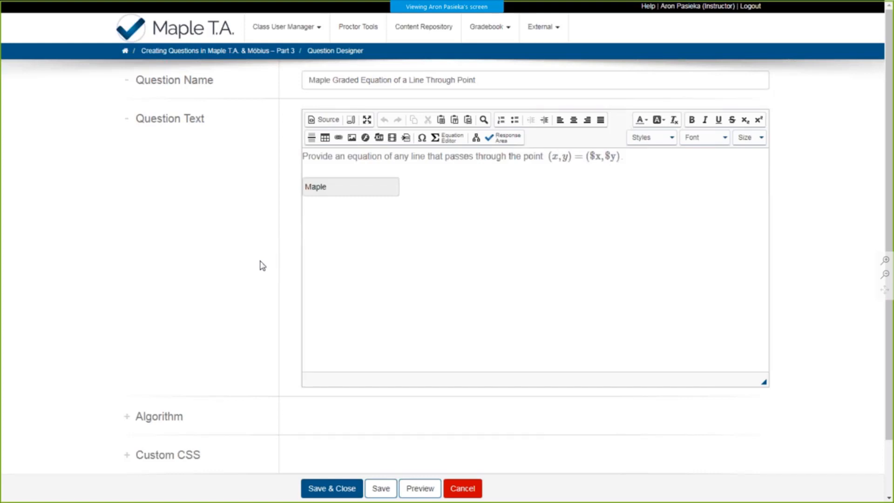
{"action": "scroll", "coordinate": [257, 274], "scroll_direction": "down", "scroll_amount": 2}
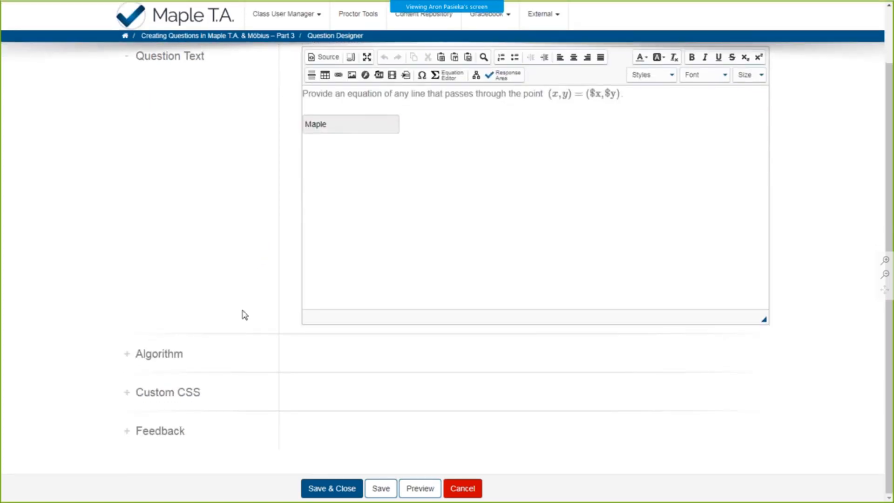
{"action": "left_click", "coordinate": [238, 341]}
{"action": "scroll", "coordinate": [241, 303], "scroll_direction": "down", "scroll_amount": 3}
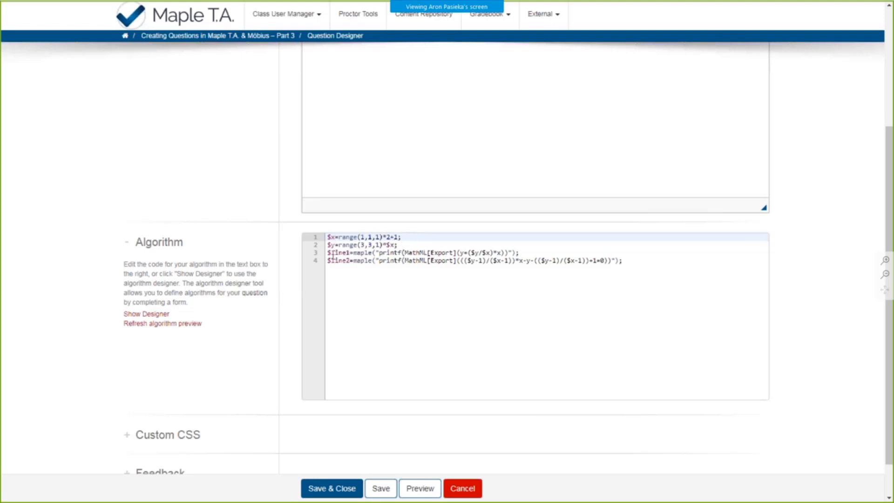
{"action": "left_click", "coordinate": [539, 252]}
{"action": "left_click", "coordinate": [625, 260]}
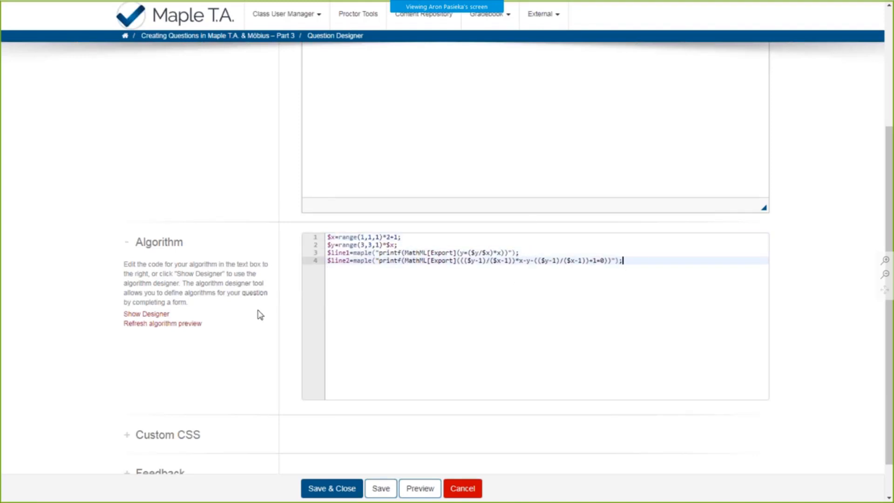
- Open the Maple response area in the question text for editing and enlarge its grading code box
{"action": "scroll", "coordinate": [260, 315], "scroll_direction": "up", "scroll_amount": 4}
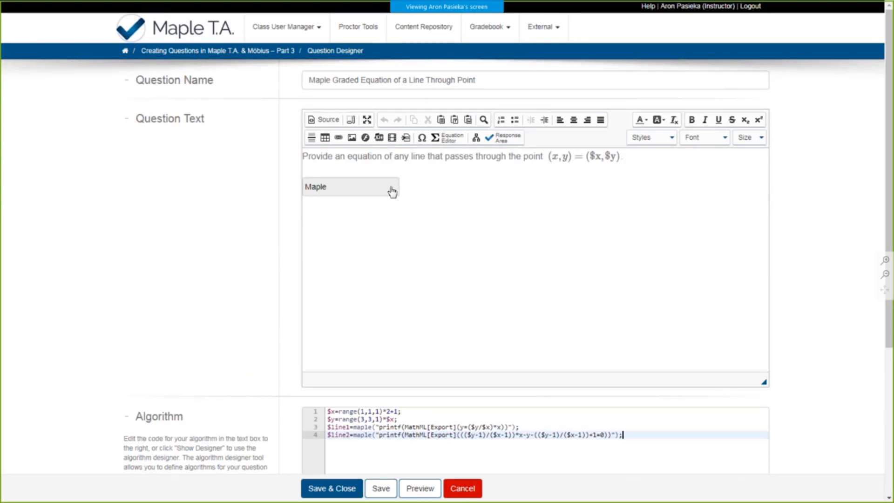
{"action": "double_click", "coordinate": [364, 191]}
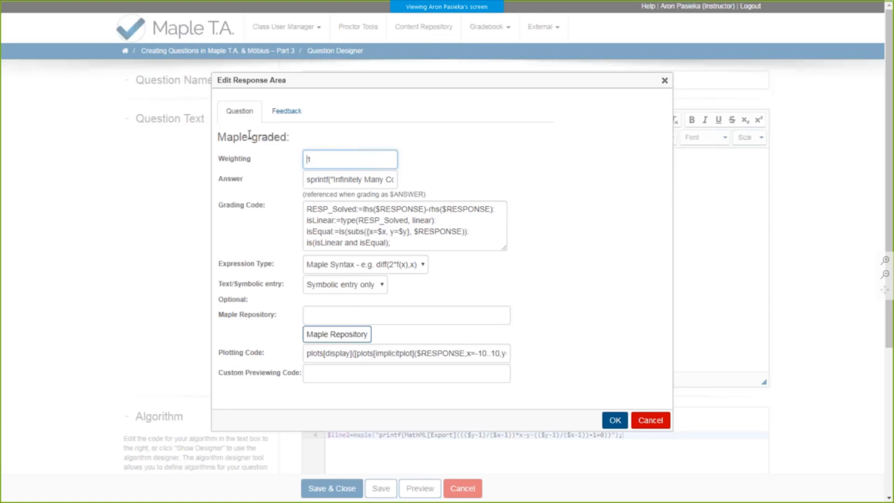
{"action": "left_click_drag", "start_coordinate": [505, 250], "coordinate": [571, 276]}
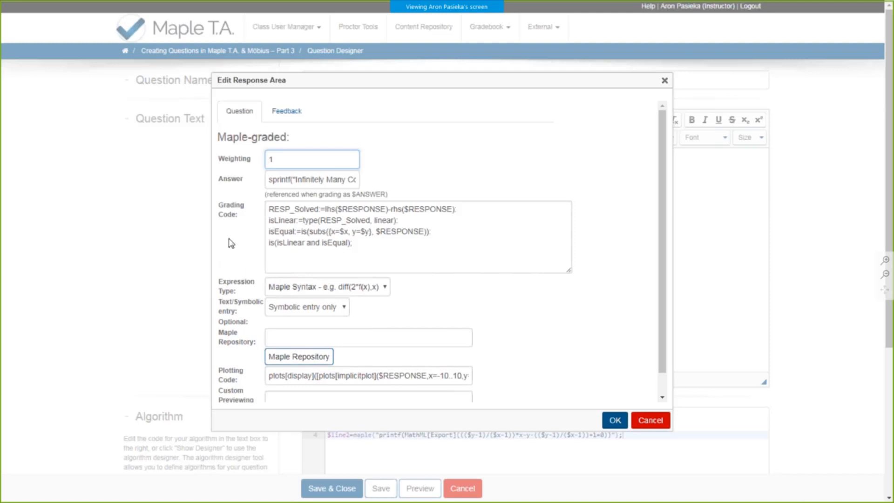
- Examine the available expression types and text/symbolic entry options of the response area without changing them
{"action": "scroll", "coordinate": [231, 242], "scroll_direction": "down", "scroll_amount": 1}
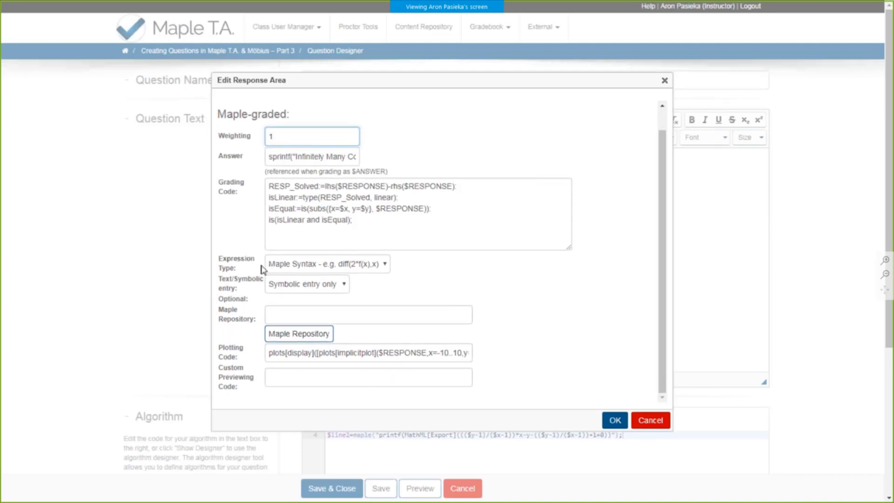
{"action": "left_click", "coordinate": [268, 263]}
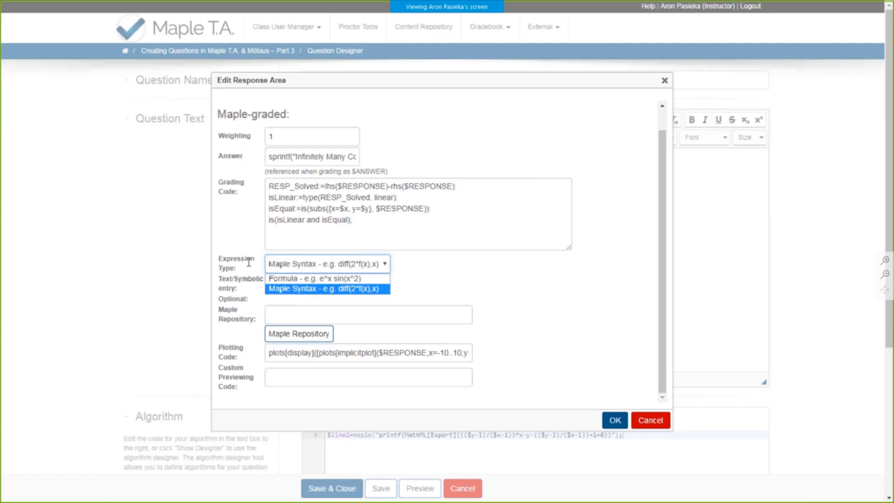
{"action": "left_click_drag", "start_coordinate": [248, 262], "coordinate": [249, 276]}
{"action": "left_click", "coordinate": [249, 276]}
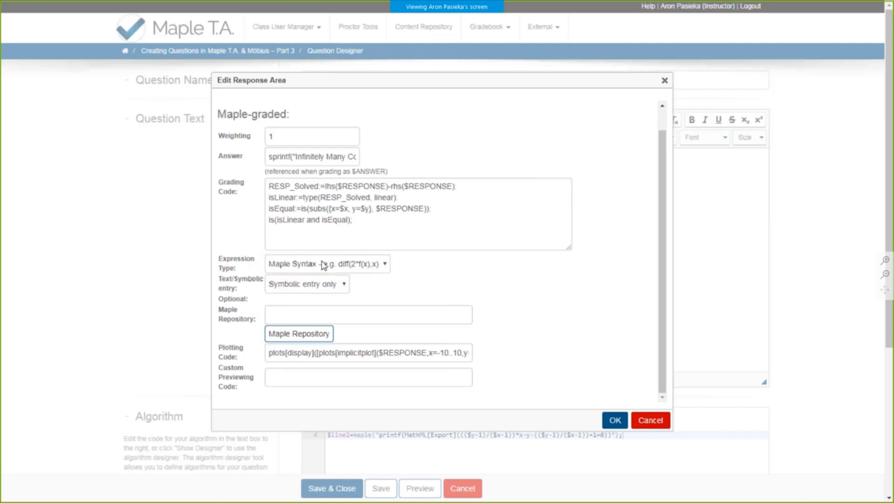
{"action": "left_click", "coordinate": [284, 287]}
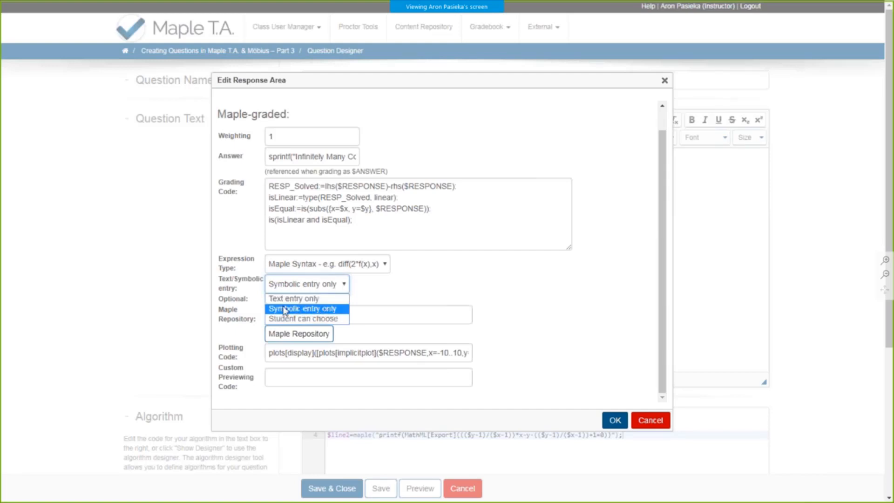
{"action": "left_click", "coordinate": [236, 308]}
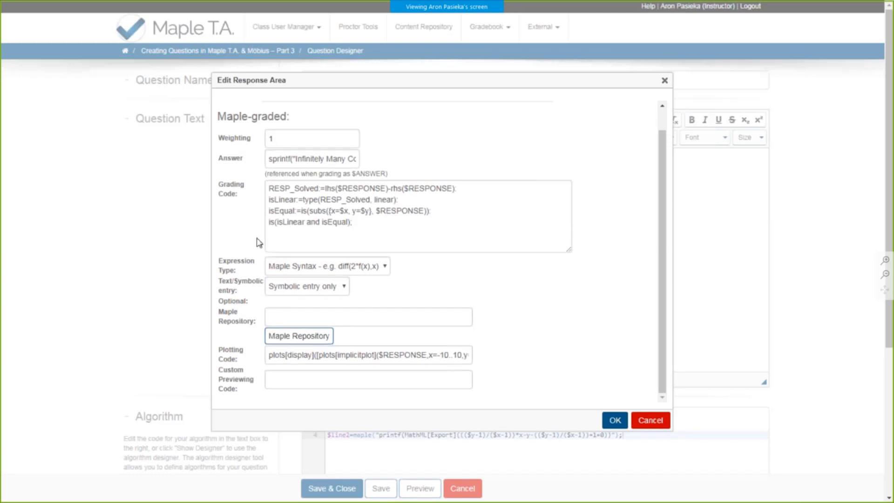
- Read through the full answer expression of the Maple-graded response area
{"action": "scroll", "coordinate": [254, 244], "scroll_direction": "up", "scroll_amount": 1}
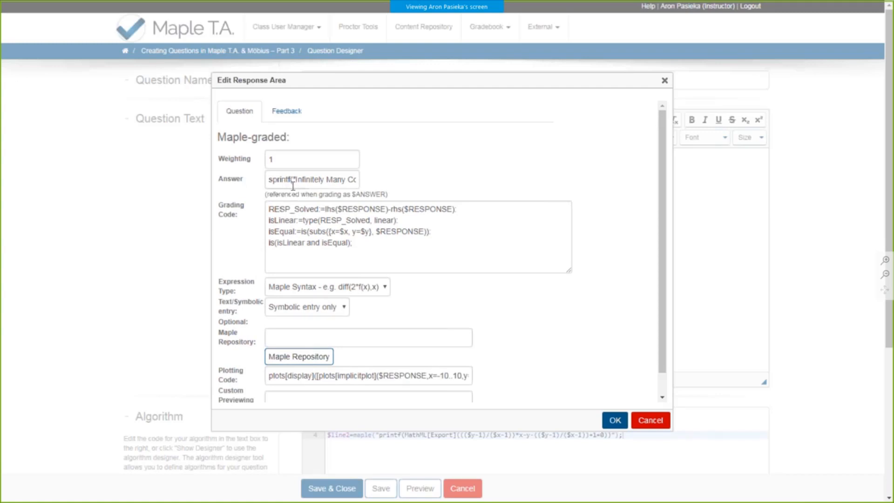
{"action": "left_click", "coordinate": [356, 180]}
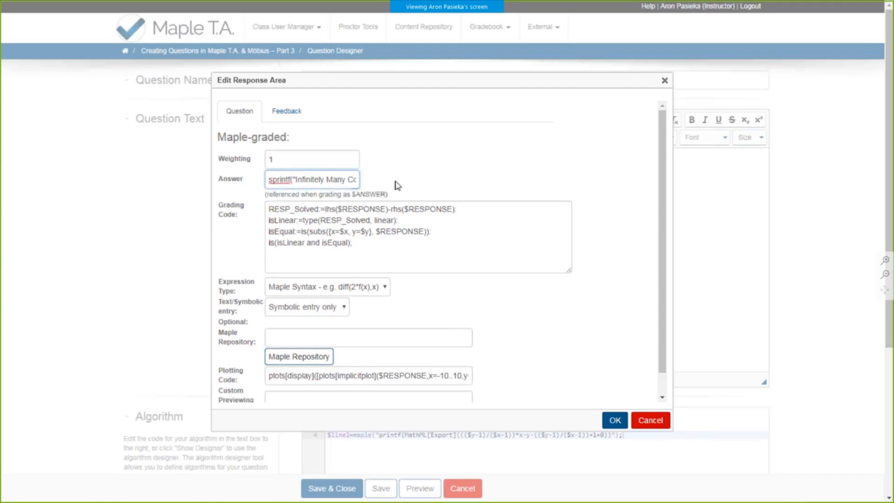
{"action": "left_click_drag", "start_coordinate": [326, 180], "coordinate": [355, 180]}
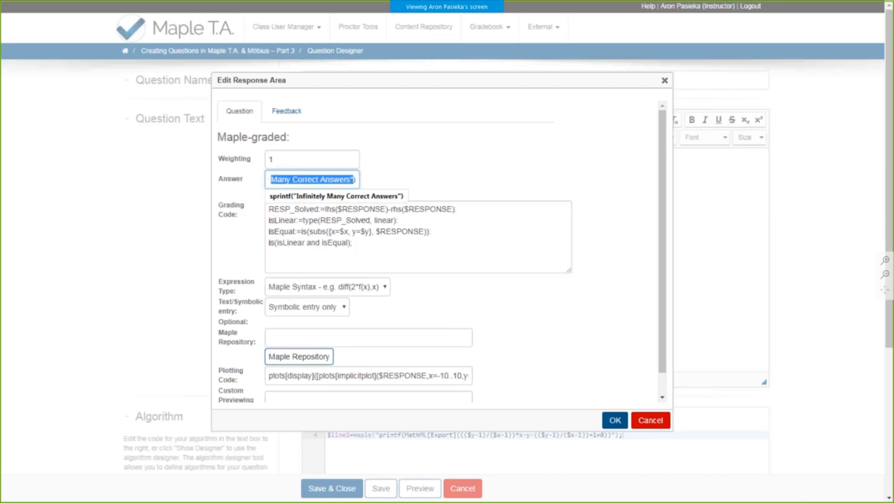
{"action": "left_click", "coordinate": [355, 179]}
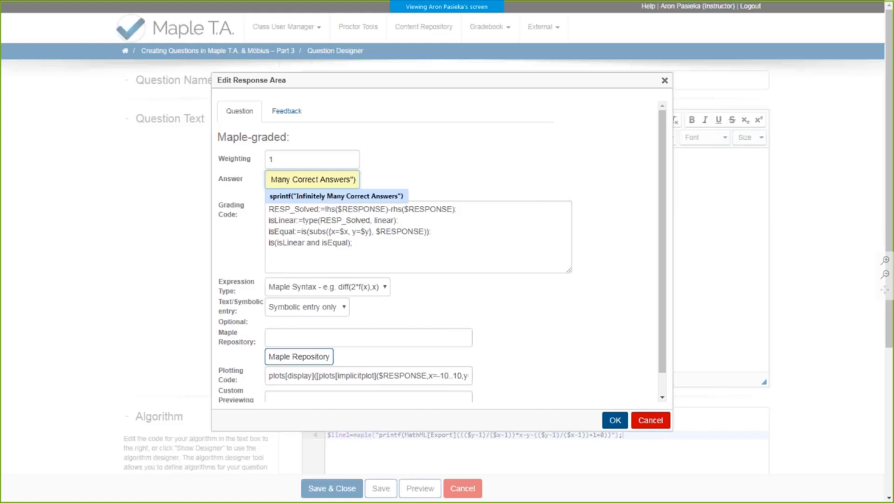
{"action": "left_click", "coordinate": [407, 184]}
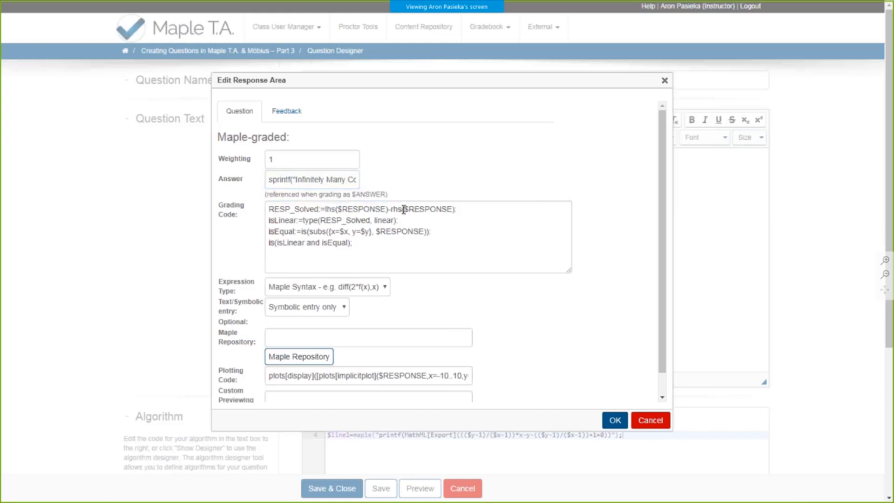
- Try the comparison line evalb($RESPONSE-$ANSWER=0); below the existing grading code and remove it again
{"action": "left_click", "coordinate": [404, 209]}
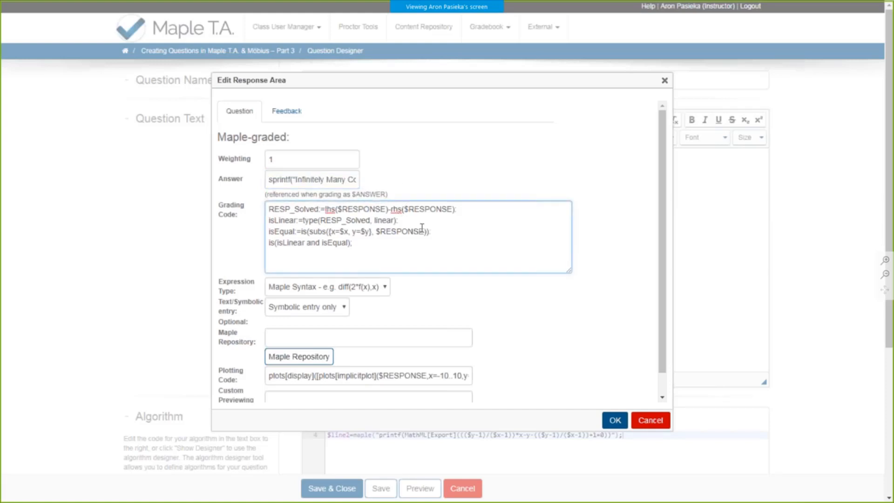
{"action": "key", "text": "Down"}
{"action": "key", "text": "Down"}
{"action": "key", "text": "Down"}
{"action": "key", "text": "Return"}
{"action": "key", "text": "Return"}
{"action": "type", "text": "evalb($RESP"}
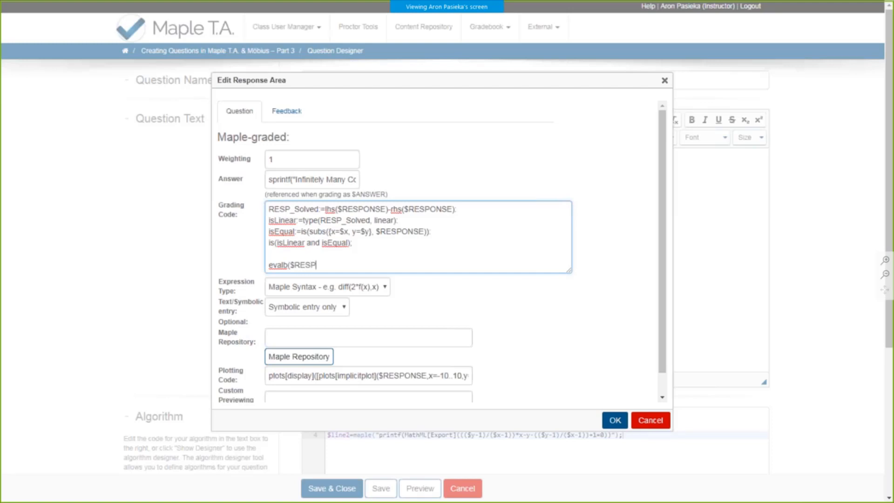
{"action": "type", "text": "ONSE-$ANSWER=0);"}
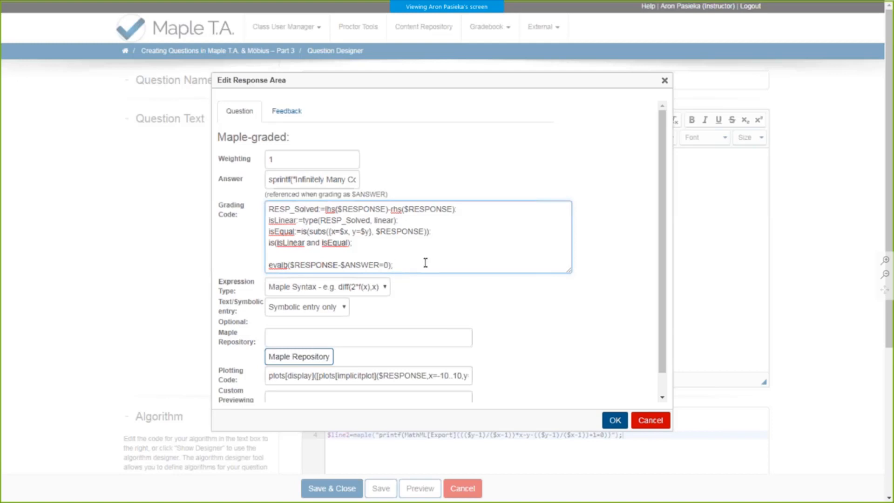
{"action": "key", "text": "shift+Home"}
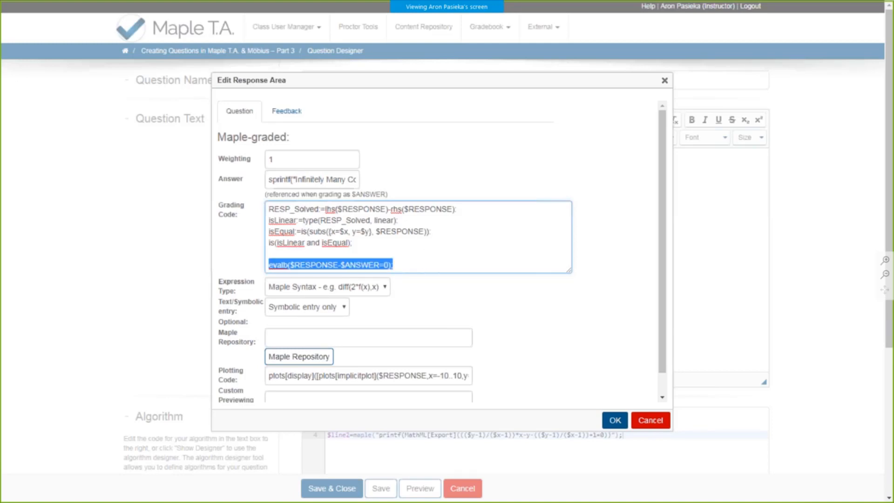
{"action": "key", "text": "BackSpace"}
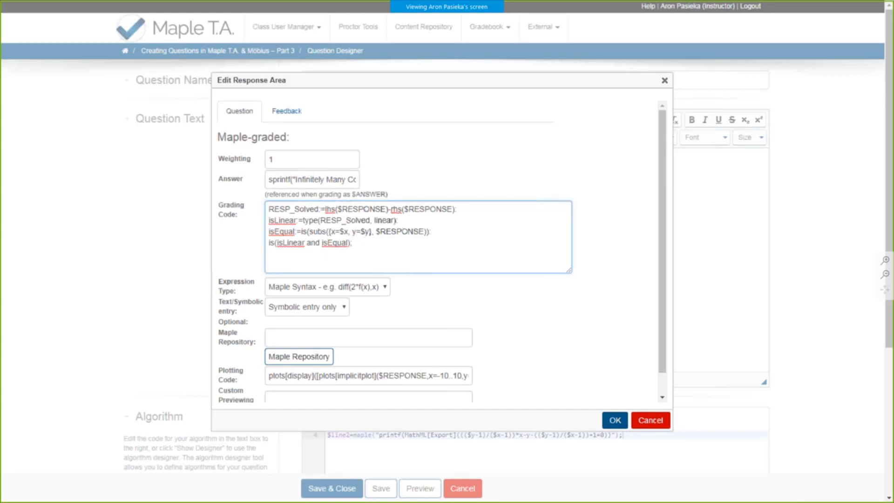
- Examine the lhs and rhs parts of the RESP_Solved line and insert a blank line below it in the grading code
{"action": "double_click", "coordinate": [347, 208]}
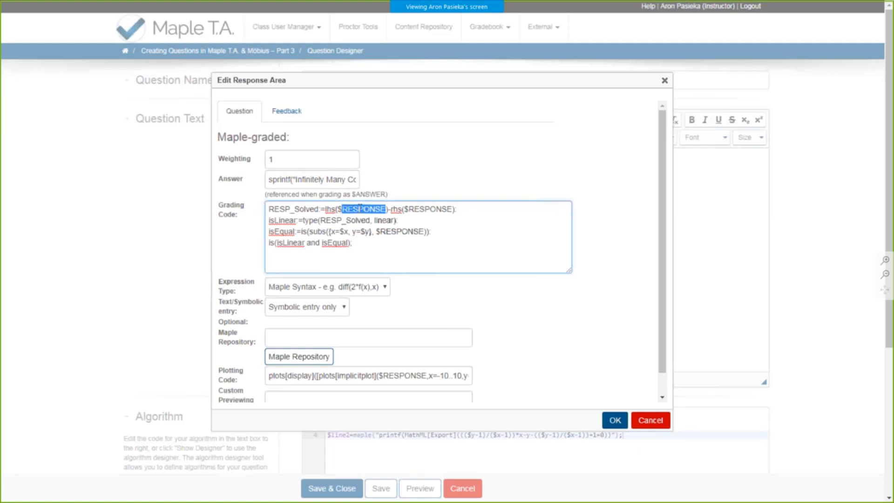
{"action": "left_click", "coordinate": [529, 212]}
{"action": "left_click", "coordinate": [455, 209]}
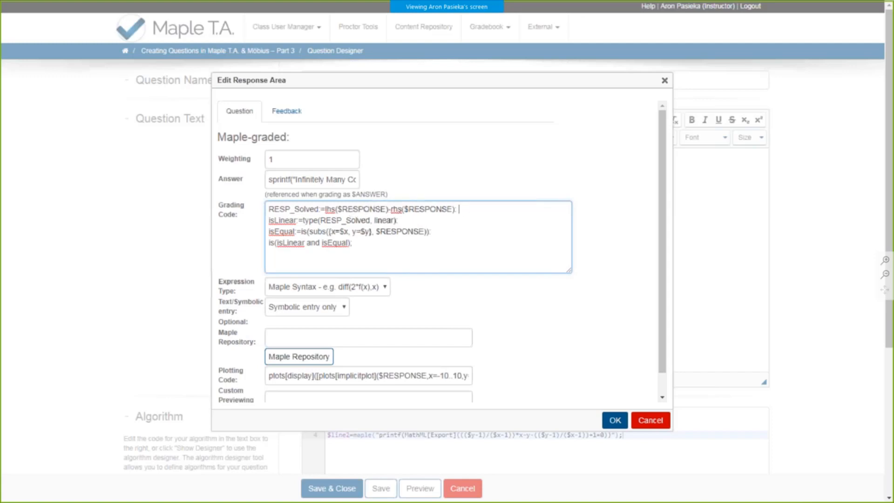
{"action": "key", "text": "Return"}
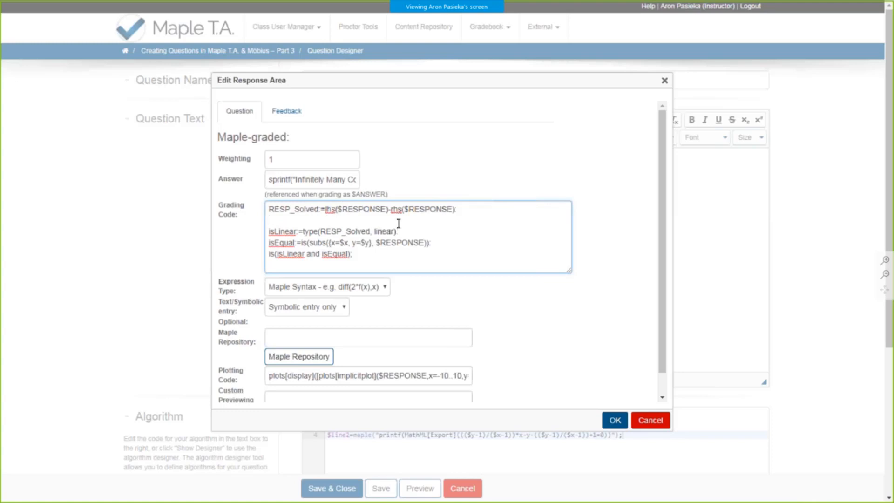
{"action": "double_click", "coordinate": [329, 209]}
{"action": "double_click", "coordinate": [396, 209]}
{"action": "left_click", "coordinate": [444, 217]}
{"action": "key", "text": "BackSpace"}
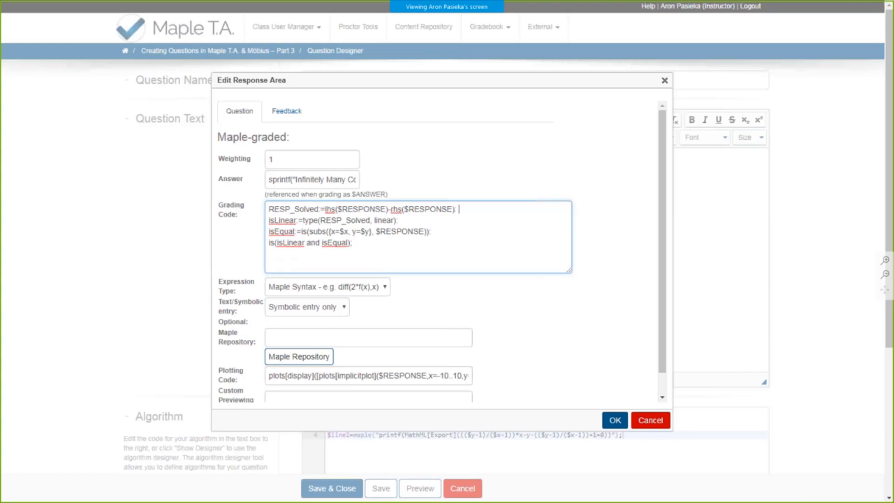
{"action": "key", "text": "Return"}
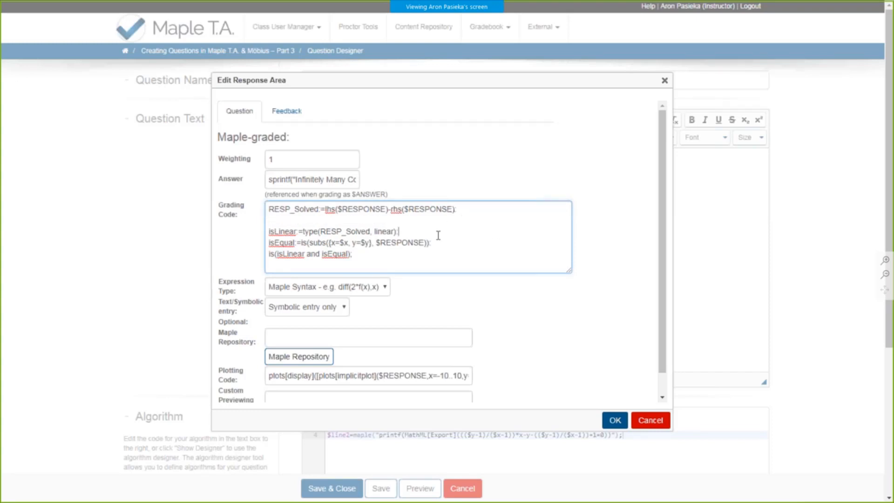
- Insert a blank line below the isLinear line of the grading code and examine its RESP_Solved and linear arguments
{"action": "key", "text": "Return"}
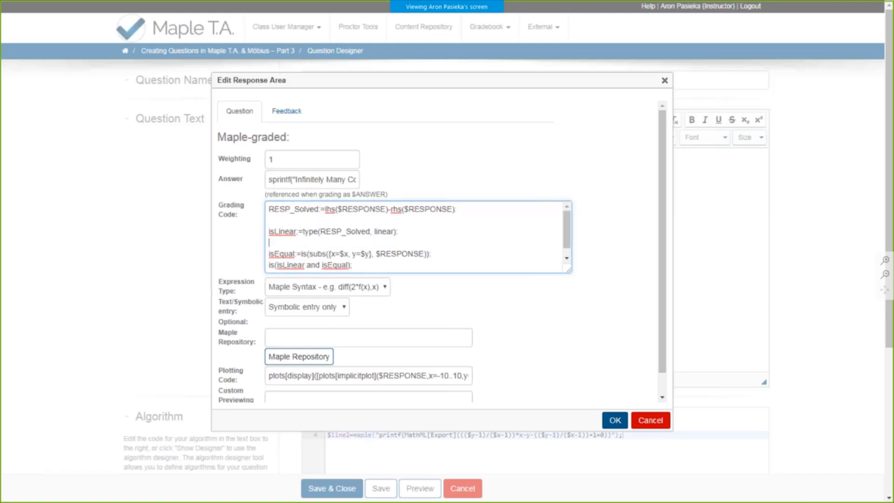
{"action": "left_click", "coordinate": [382, 231]}
{"action": "double_click", "coordinate": [310, 231]}
{"action": "left_click_drag", "start_coordinate": [320, 231], "coordinate": [371, 231]}
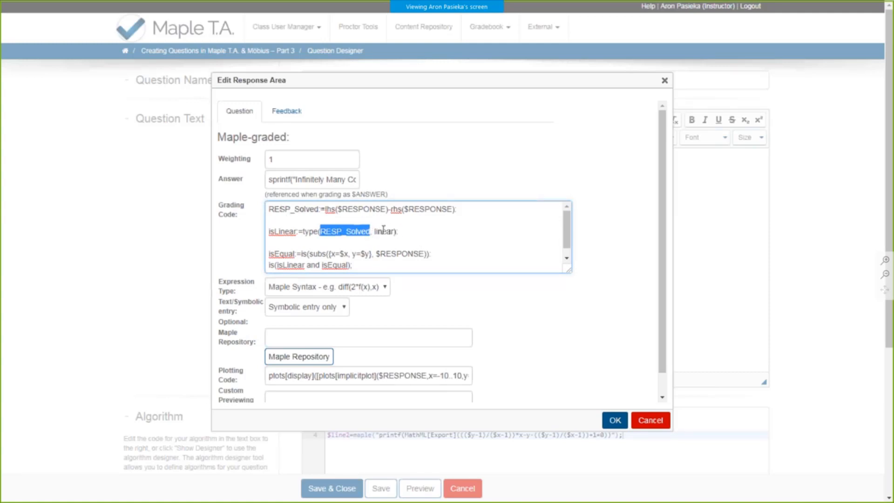
{"action": "left_click", "coordinate": [407, 230]}
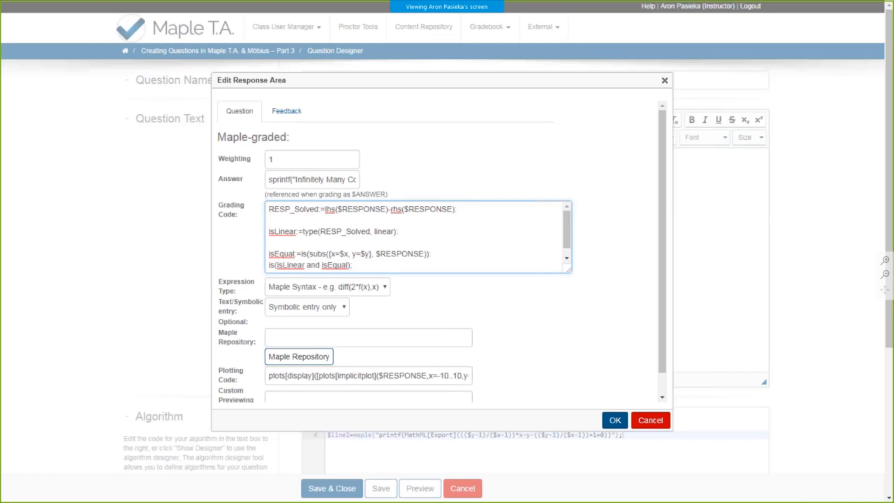
{"action": "scroll", "coordinate": [430, 231], "scroll_direction": "down", "scroll_amount": 1}
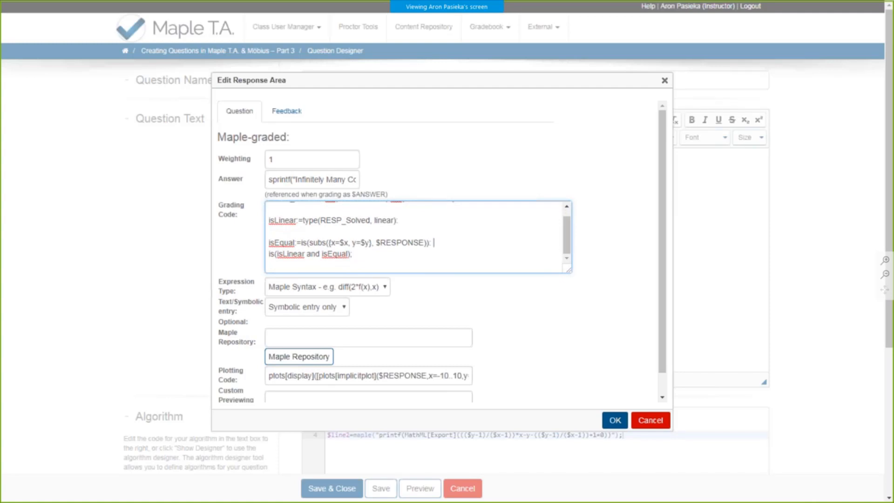
- Insert a blank line below the isEqual line and examine its subs call, x and y substitutions and $RESPONSE argument
{"action": "left_click", "coordinate": [443, 241]}
{"action": "key", "text": "Return"}
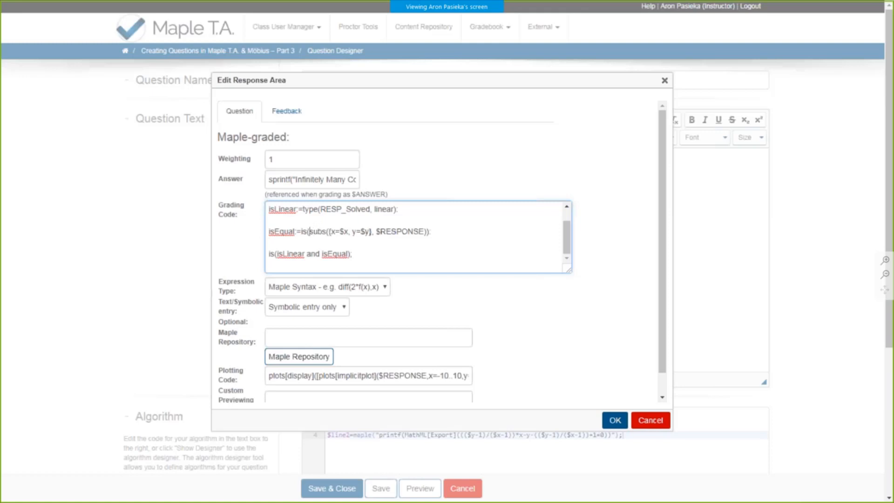
{"action": "left_click_drag", "start_coordinate": [309, 231], "coordinate": [372, 230]}
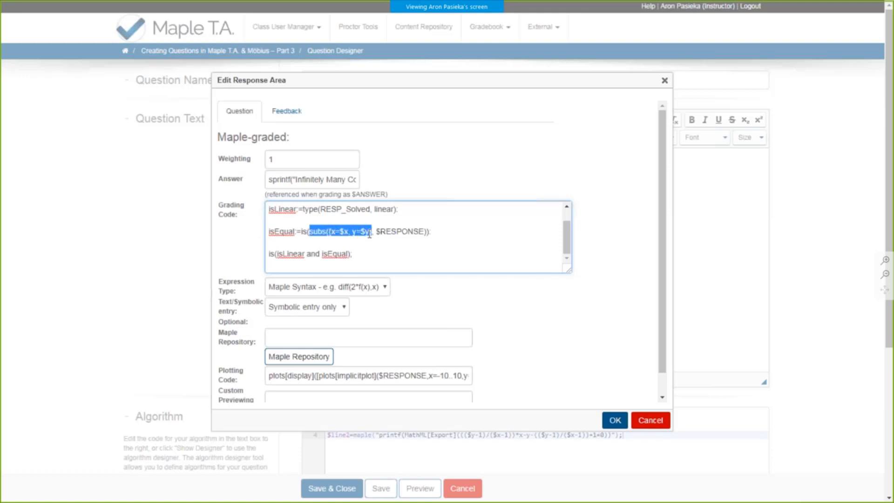
{"action": "left_click", "coordinate": [339, 232]}
{"action": "double_click", "coordinate": [333, 231]}
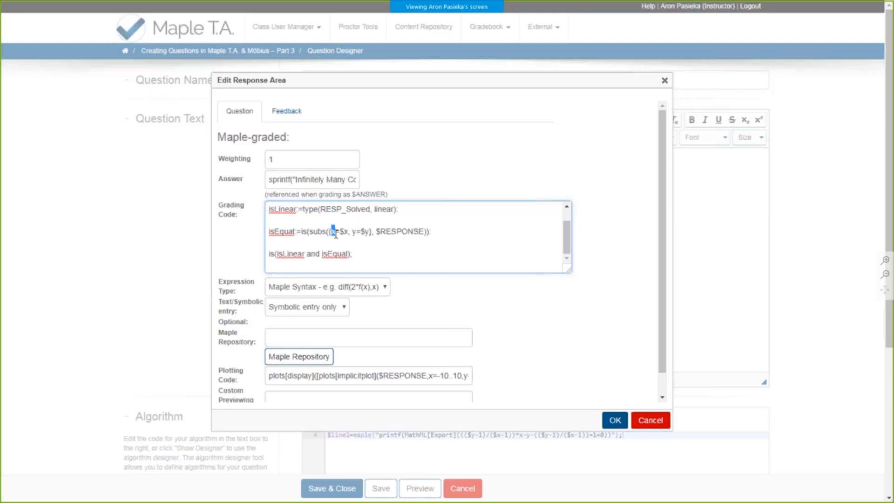
{"action": "left_click_drag", "start_coordinate": [339, 231], "coordinate": [348, 231]}
{"action": "left_click", "coordinate": [365, 231]}
{"action": "double_click", "coordinate": [401, 232]}
{"action": "left_click", "coordinate": [434, 231]}
- Examine how the last grading line, is(isLinear and isEqual);, combines the checks defined above it
{"action": "scroll", "coordinate": [344, 230], "scroll_direction": "down", "scroll_amount": 1}
{"action": "left_click", "coordinate": [368, 231]}
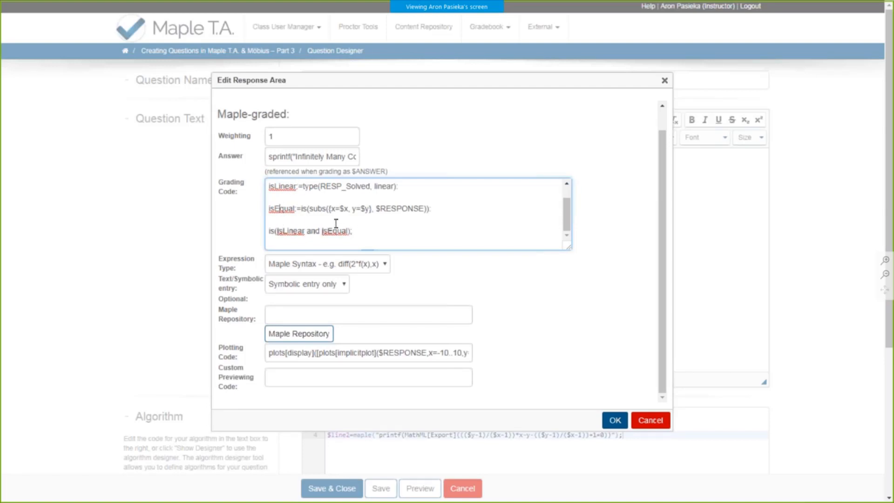
{"action": "left_click", "coordinate": [367, 229]}
{"action": "scroll", "coordinate": [367, 229], "scroll_direction": "up", "scroll_amount": 1}
{"action": "left_click", "coordinate": [466, 185]}
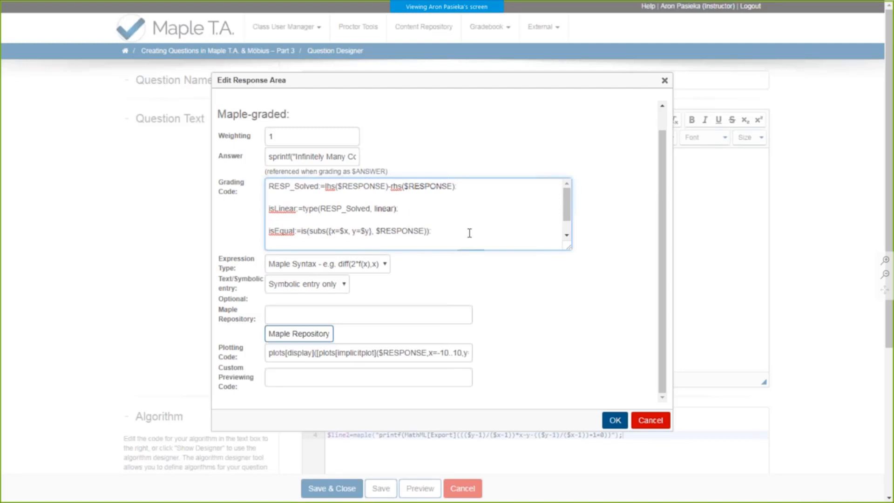
{"action": "scroll", "coordinate": [471, 233], "scroll_direction": "down", "scroll_amount": 1}
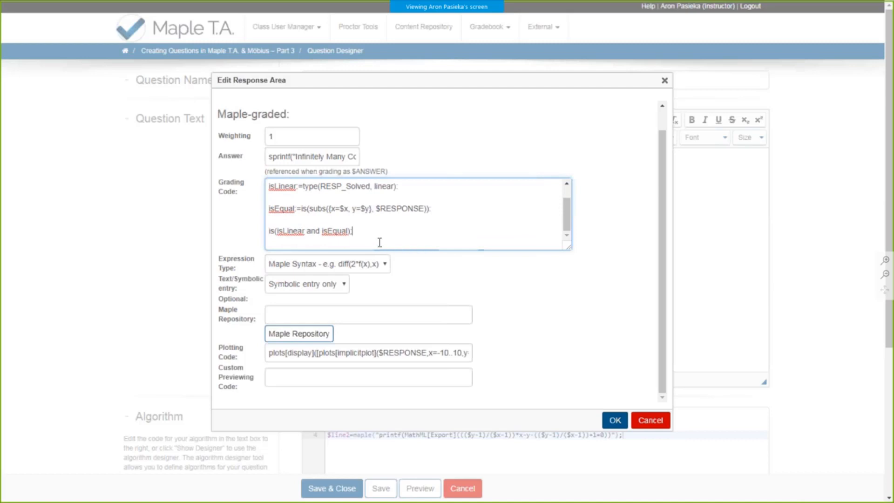
{"action": "left_click_drag", "start_coordinate": [363, 230], "coordinate": [268, 231]}
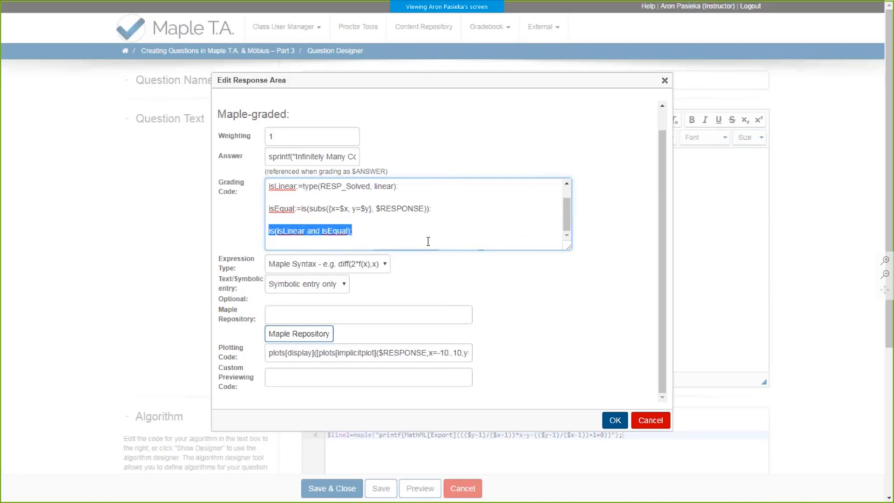
- Remove the blank lines between the statements of the grading code
{"action": "left_click", "coordinate": [402, 216]}
{"action": "key", "text": "BackSpace"}
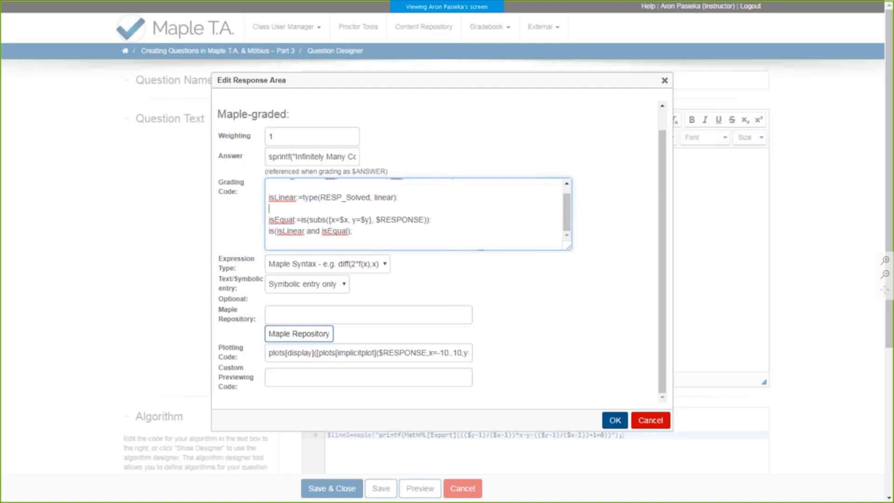
{"action": "key", "text": "BackSpace"}
{"action": "key", "text": "Up"}
{"action": "key", "text": "BackSpace"}
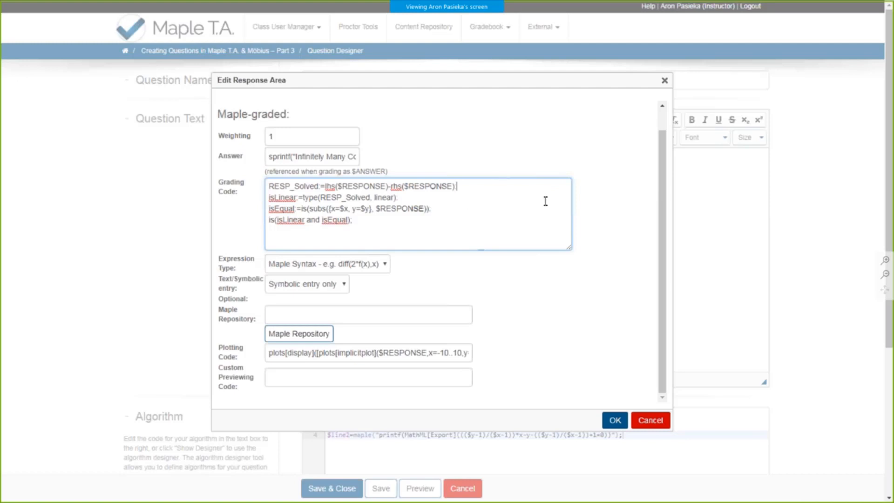
- Read through the full plotting code of the response area, from the implicitplot call to the pointplot call
{"action": "scroll", "coordinate": [542, 214], "scroll_direction": "down", "scroll_amount": 1}
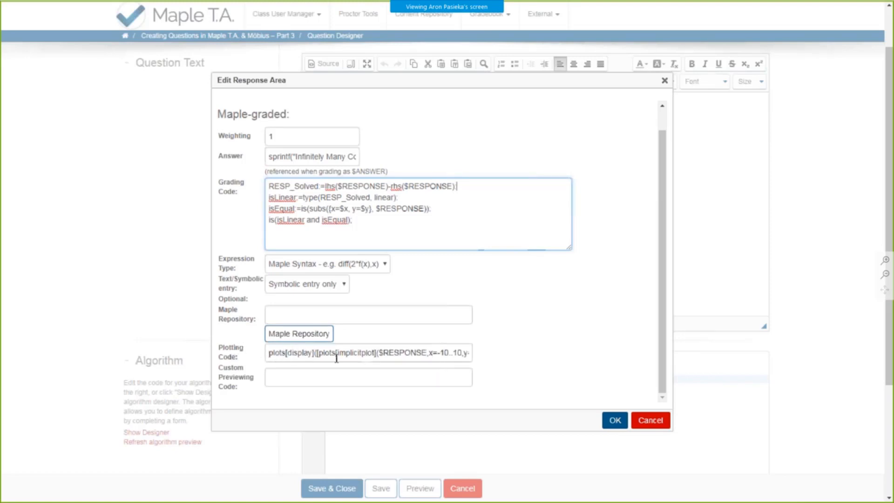
{"action": "left_click_drag", "start_coordinate": [460, 354], "coordinate": [468, 352]}
{"action": "left_click", "coordinate": [466, 353]}
{"action": "left_click", "coordinate": [460, 352]}
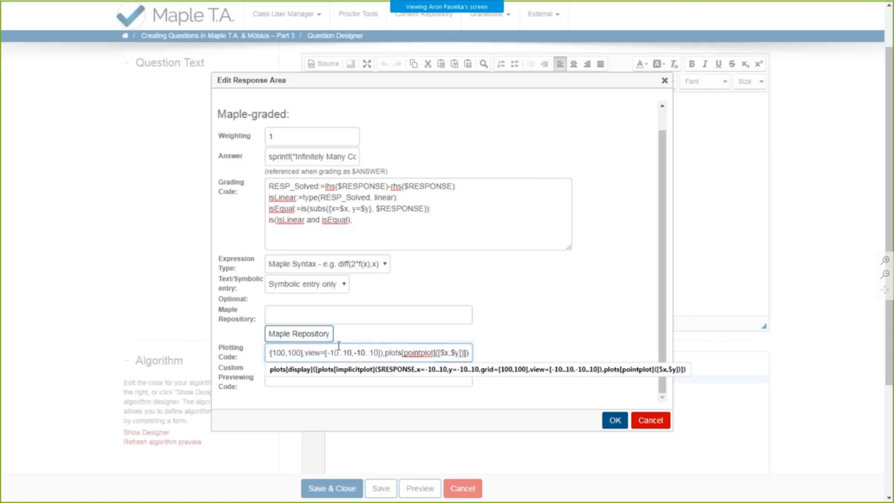
{"action": "left_click_drag", "start_coordinate": [277, 353], "coordinate": [265, 352]}
{"action": "left_click", "coordinate": [275, 353]}
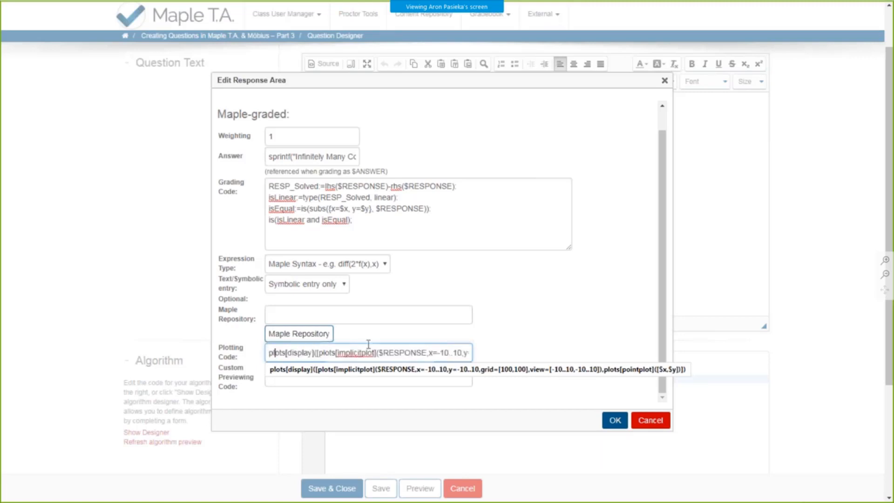
{"action": "left_click", "coordinate": [516, 341]}
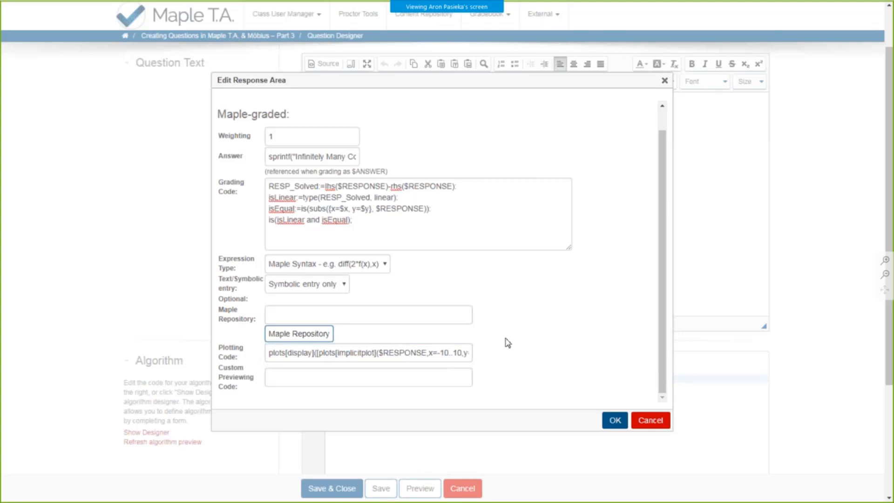
- Accept the response area settings and open an enlarged preview of the question
{"action": "left_click", "coordinate": [614, 420]}
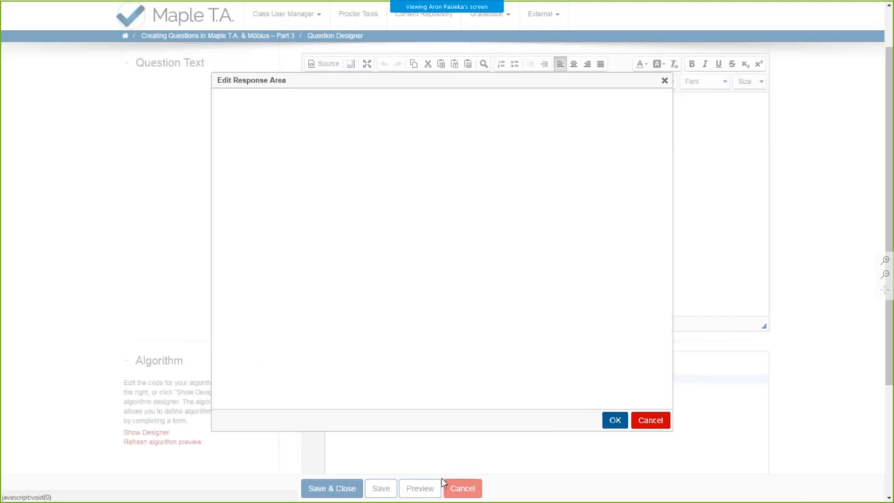
{"action": "left_click", "coordinate": [420, 488]}
{"action": "double_click", "coordinate": [323, 8]}
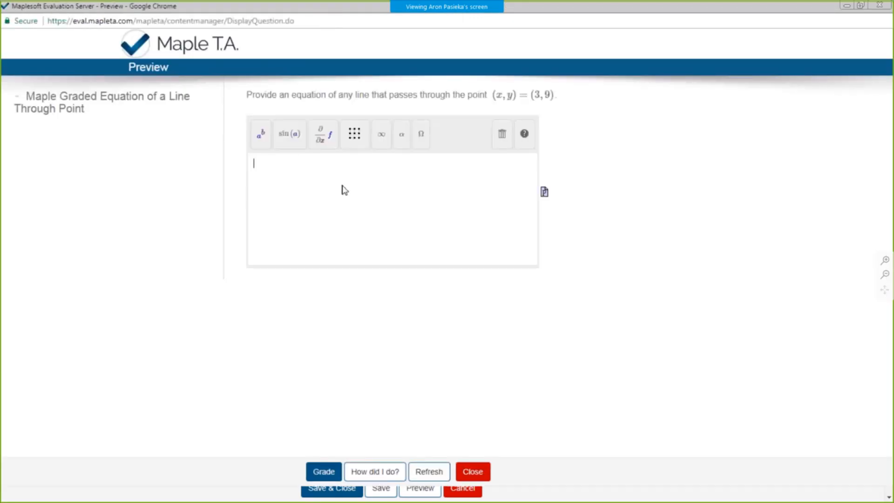
- Enter y = 3 x as the response, view its plot and close the plot
{"action": "left_click", "coordinate": [344, 192]}
{"action": "type", "text": "y = "}
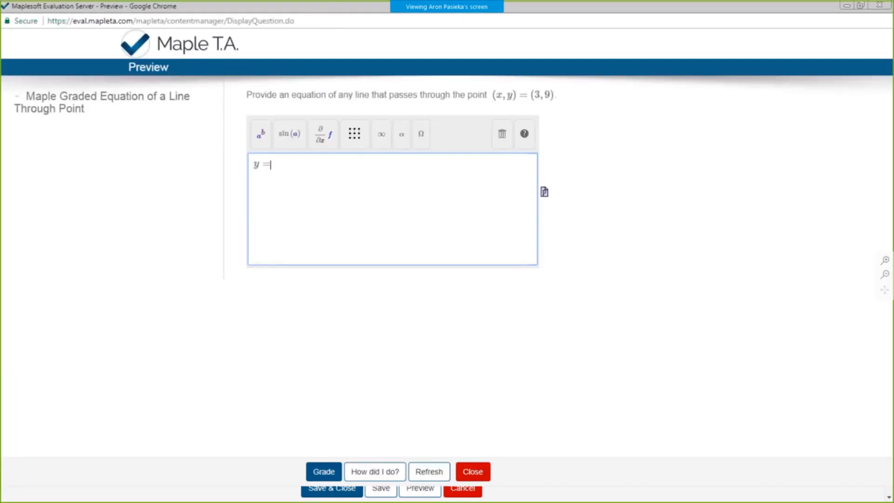
{"action": "type", "text": "3 x"}
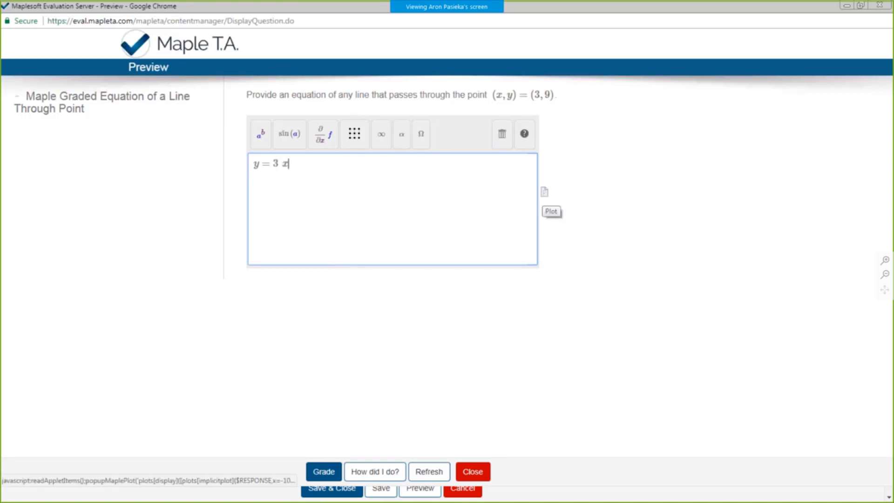
{"action": "left_click", "coordinate": [544, 192]}
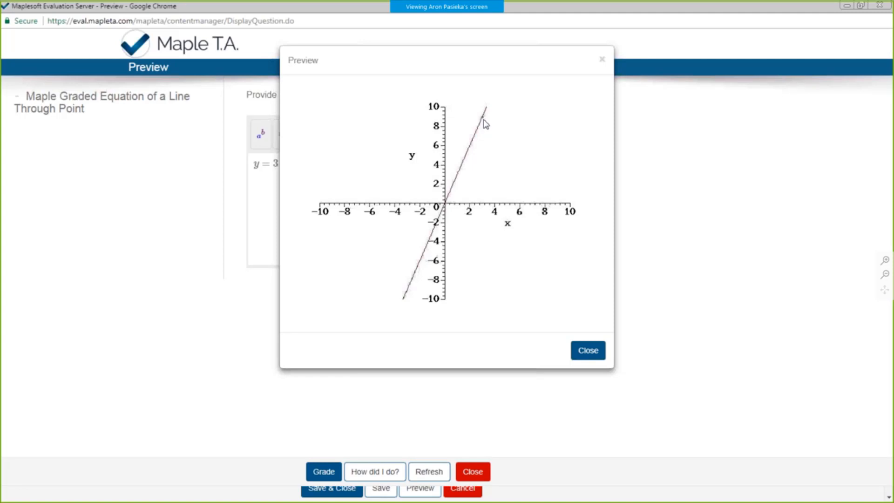
{"action": "left_click", "coordinate": [583, 357]}
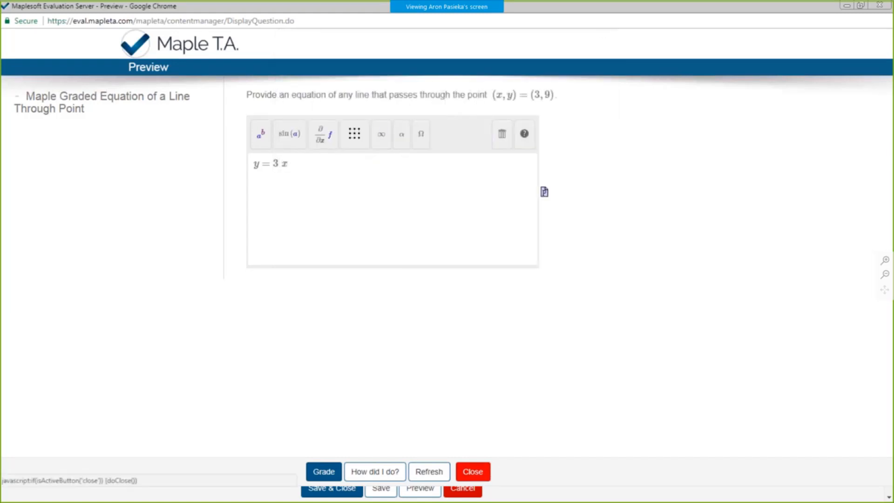
- Close the question preview and leave the Question Designer without saving, returning to the Content Repository
{"action": "left_click", "coordinate": [479, 473]}
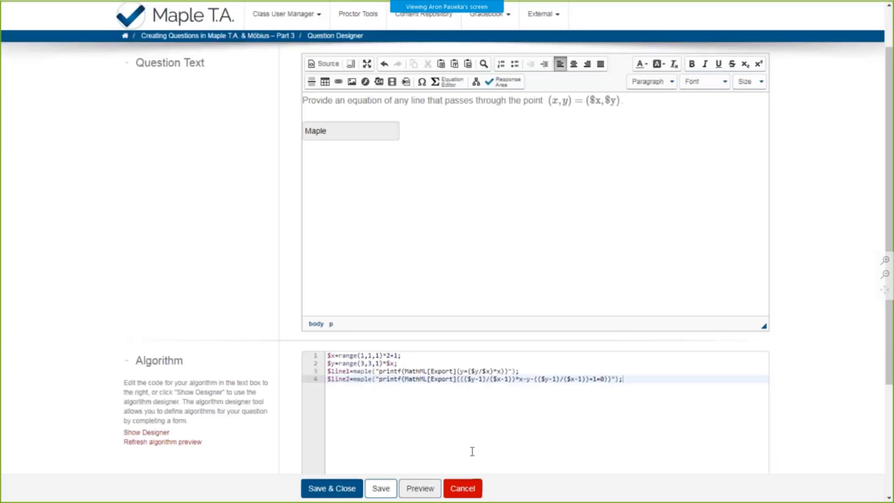
{"action": "left_click", "coordinate": [462, 487]}
{"action": "left_click", "coordinate": [494, 56]}
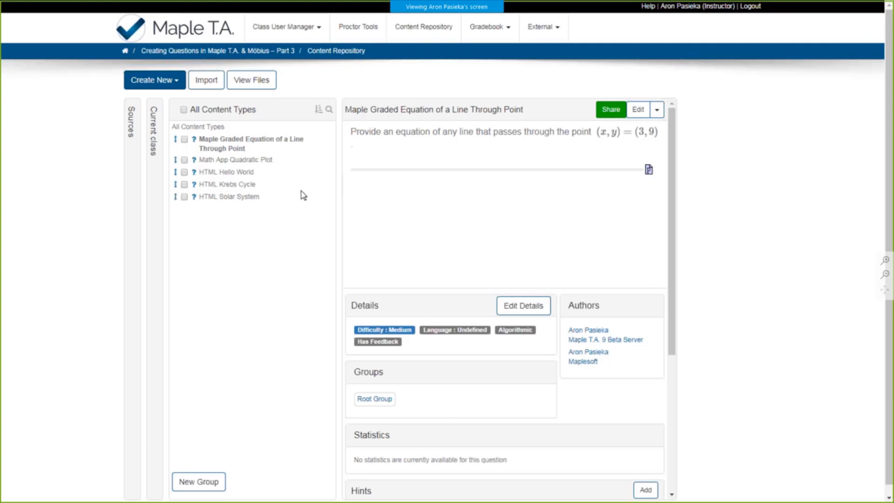
- Switch to Maple 2017 and insert an embedded plot window followed by a slider component into the untitled worksheet
{"action": "key", "text": "alt+Tab"}
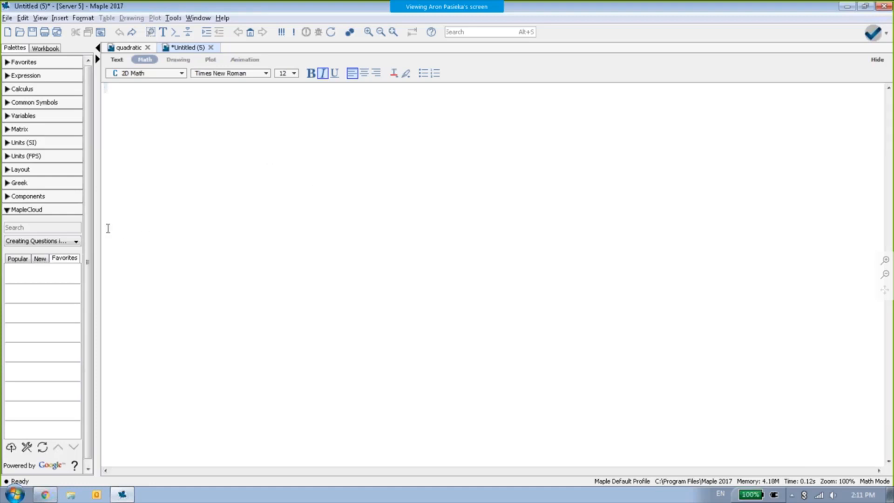
{"action": "left_click", "coordinate": [25, 196]}
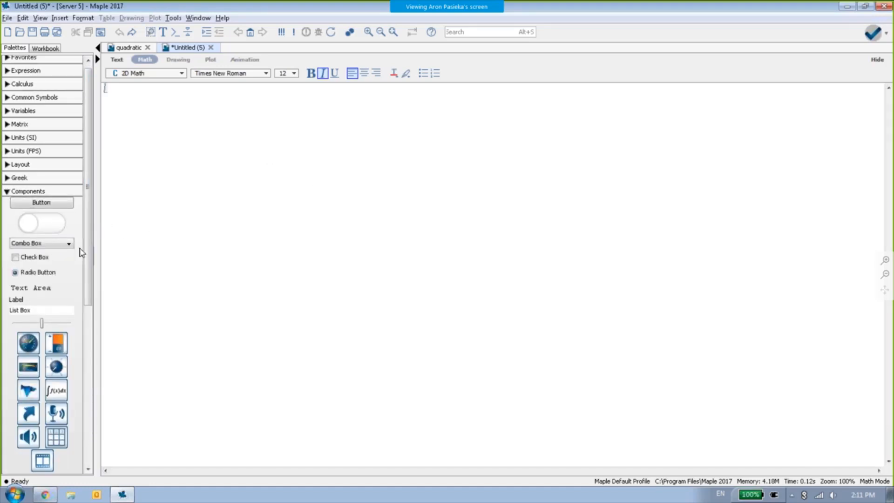
{"action": "scroll", "coordinate": [79, 261], "scroll_direction": "down", "scroll_amount": 1}
{"action": "scroll", "coordinate": [78, 265], "scroll_direction": "down", "scroll_amount": 1}
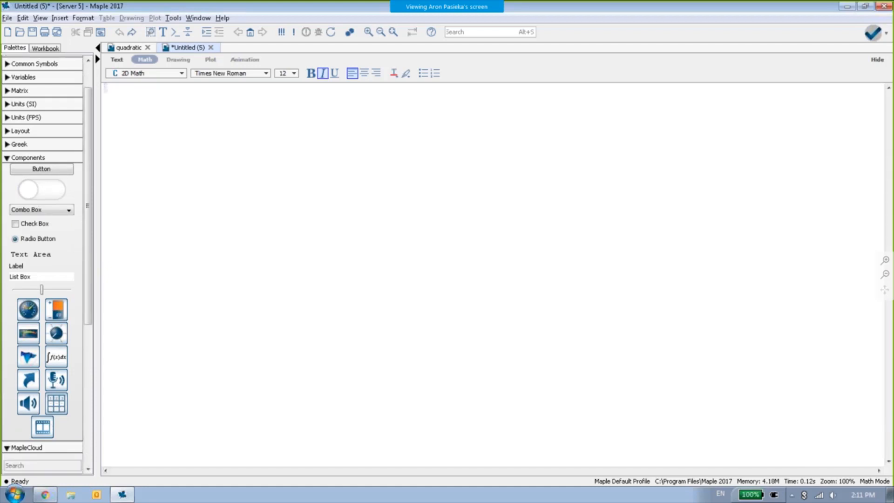
{"action": "left_click", "coordinate": [36, 362]}
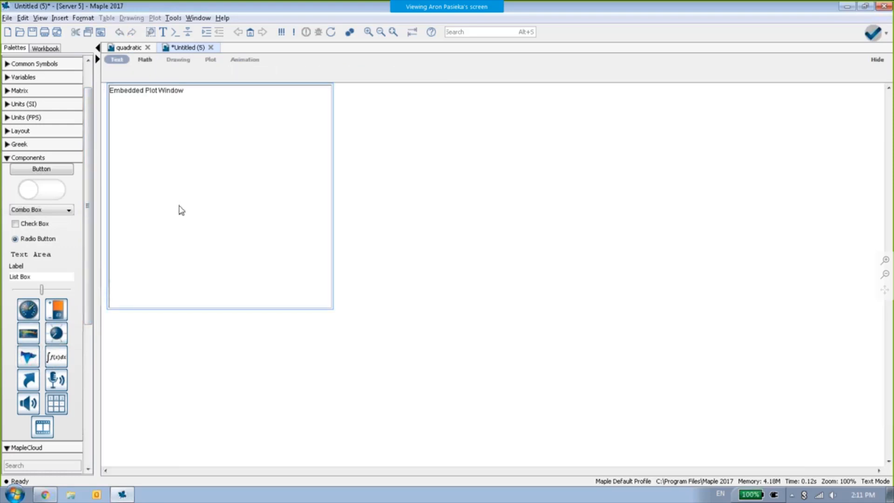
{"action": "left_click", "coordinate": [41, 289]}
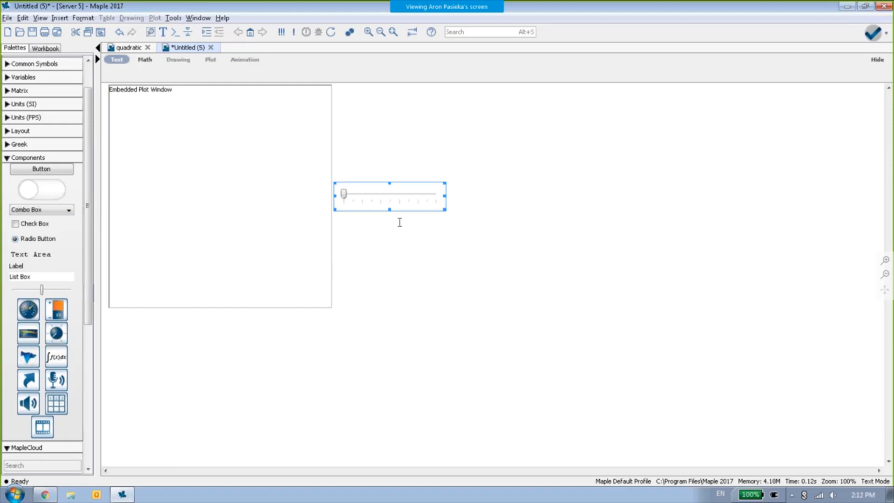
- Set the slider's value range from -5 at the lowest position to 5 at the highest
{"action": "right_click", "coordinate": [384, 195]}
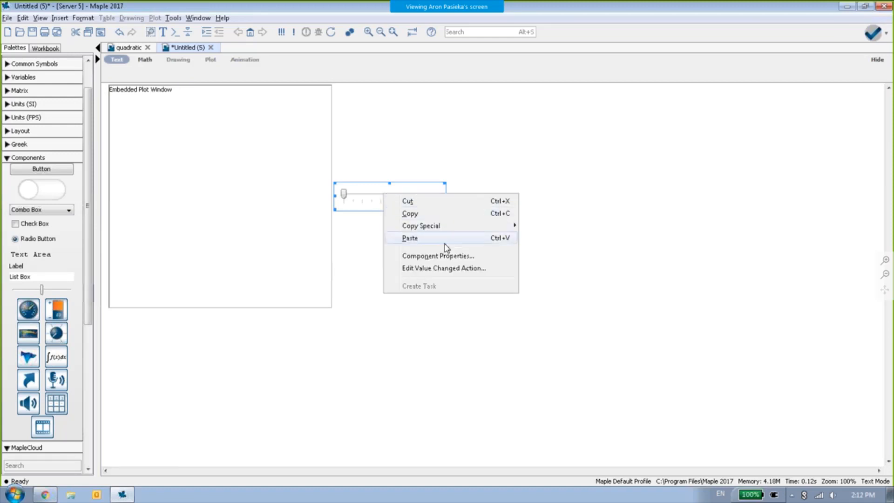
{"action": "left_click", "coordinate": [447, 258]}
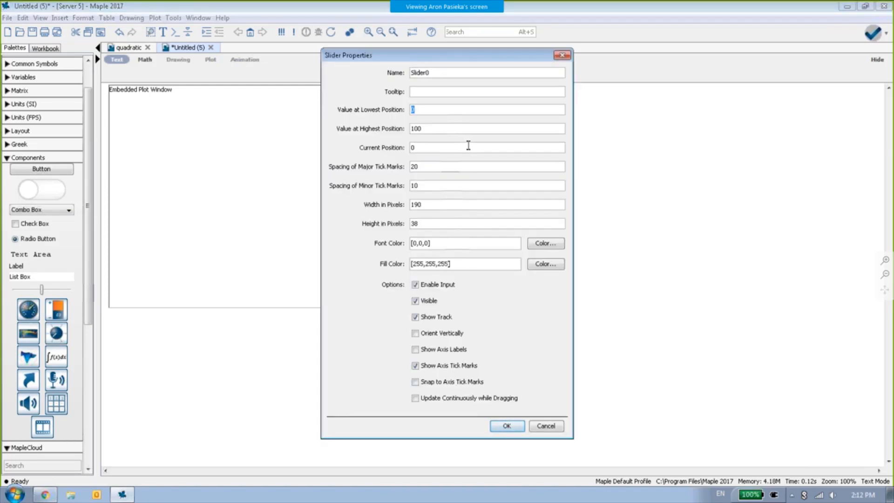
{"action": "type", "text": "-5"}
{"action": "type", "text": "5"}
- Set the slider's major tick spacing to 5 and minor to 1, show its axis labels and accept the properties
{"action": "key", "text": "Tab"}
{"action": "key", "text": "Tab"}
{"action": "key", "text": "BackSpace"}
{"action": "key", "text": "BackSpace"}
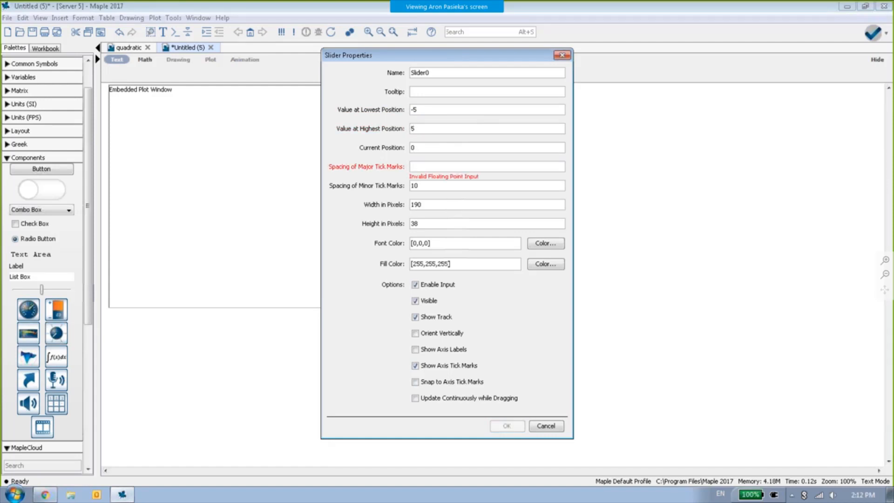
{"action": "type", "text": "5"}
{"action": "key", "text": "Tab"}
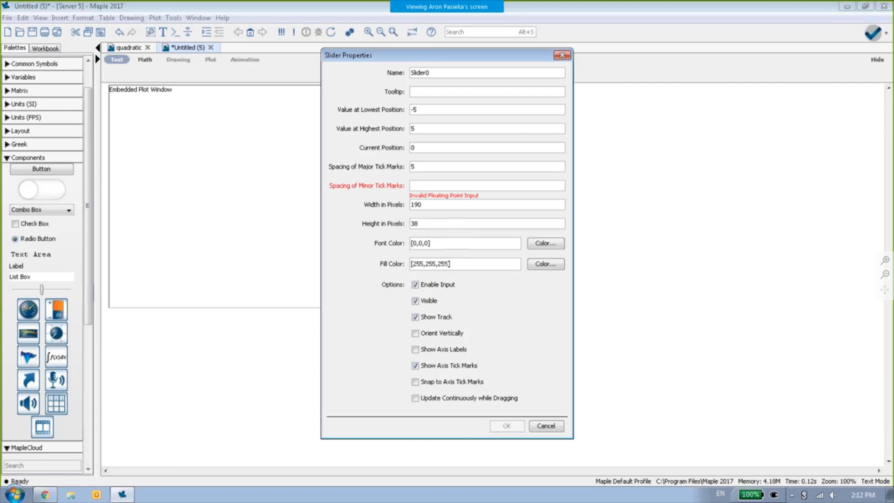
{"action": "type", "text": "1"}
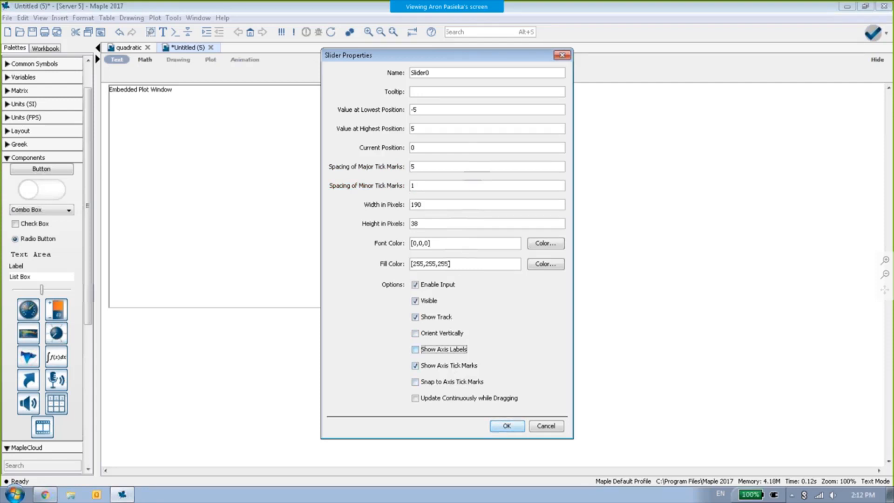
{"action": "left_click", "coordinate": [450, 350]}
{"action": "left_click", "coordinate": [506, 426]}
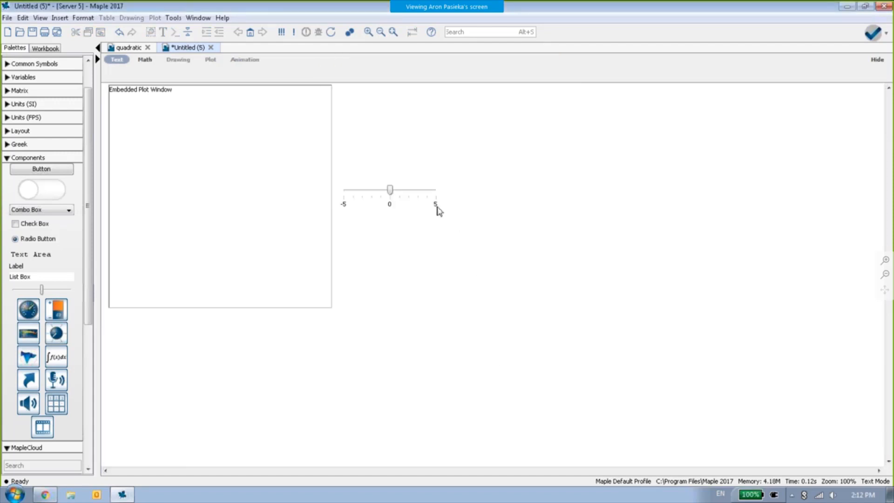
- Replace the slider's value-changed template comments with the code Do(%Plot0=plot(x^2+%Slider0*x+4, x=-5..5, y=-5..10));
{"action": "right_click", "coordinate": [361, 194]}
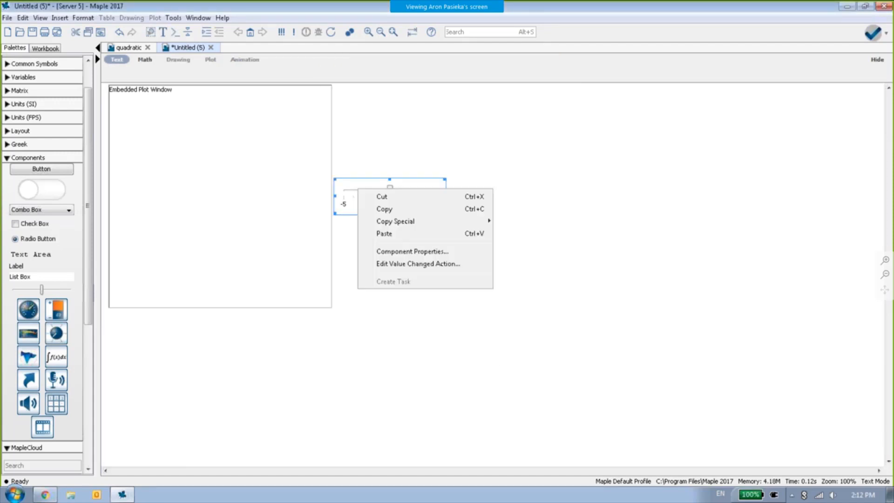
{"action": "left_click", "coordinate": [421, 263]}
{"action": "left_click_drag", "start_coordinate": [363, 229], "coordinate": [123, 111]}
{"action": "key", "text": "Delete"}
{"action": "key", "text": "Return"}
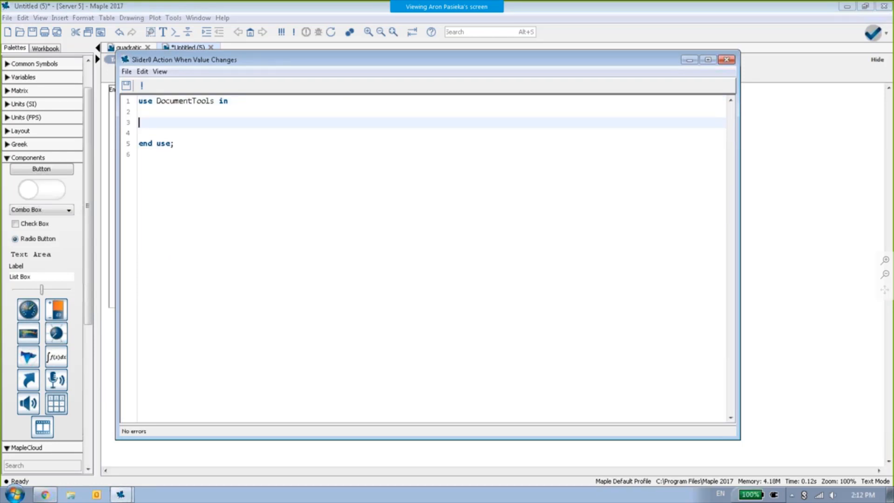
{"action": "type", "text": "Do(%Plot0=plot(x^2+%Slider0*x+4, x=-5..5, y=-5..10));"}
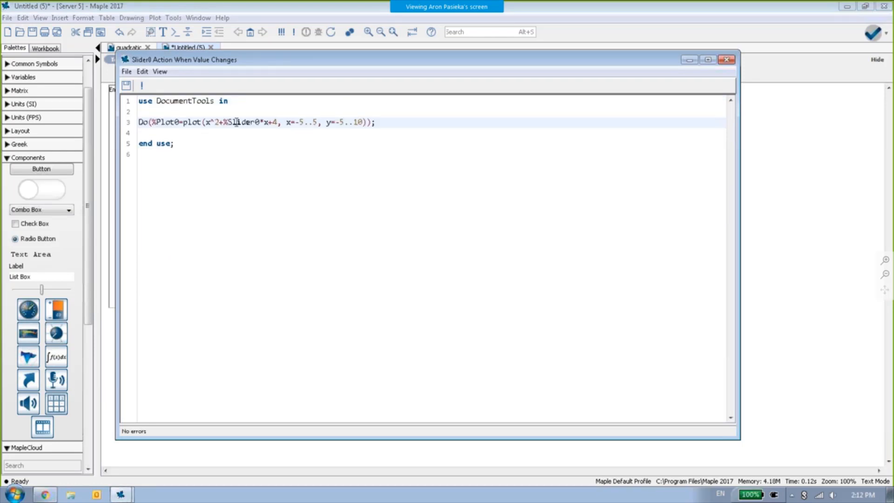
- Examine the Do command, the plot expression and the %Slider0 reference in the slider's action code
{"action": "left_click", "coordinate": [163, 134]}
{"action": "double_click", "coordinate": [142, 122]}
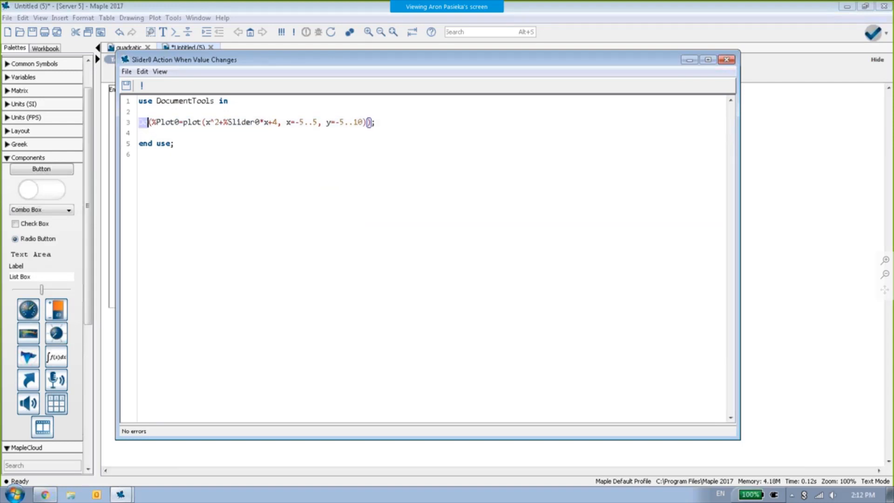
{"action": "left_click", "coordinate": [143, 123]}
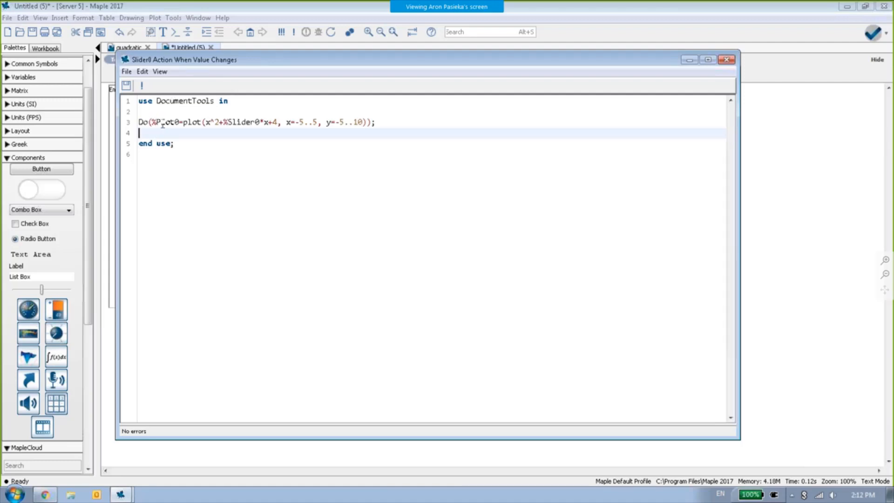
{"action": "left_click_drag", "start_coordinate": [151, 122], "coordinate": [371, 122]}
{"action": "left_click", "coordinate": [192, 131]}
{"action": "left_click", "coordinate": [375, 122]}
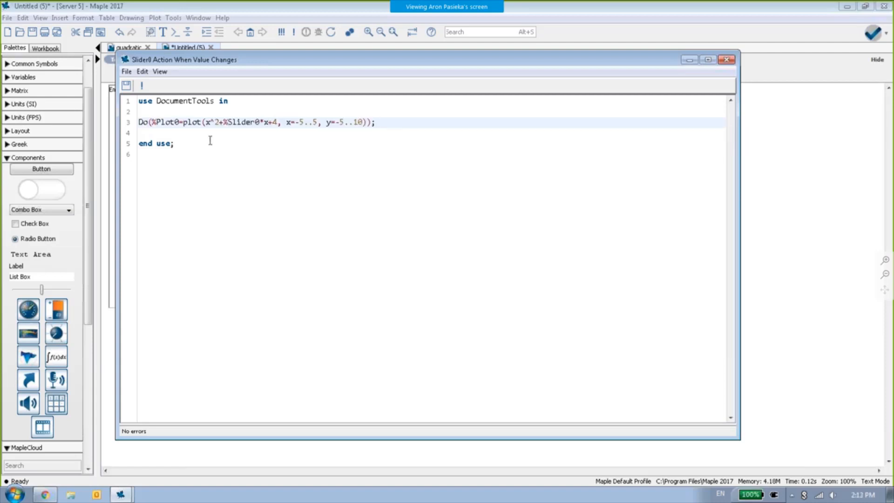
{"action": "left_click_drag", "start_coordinate": [224, 122], "coordinate": [260, 122]}
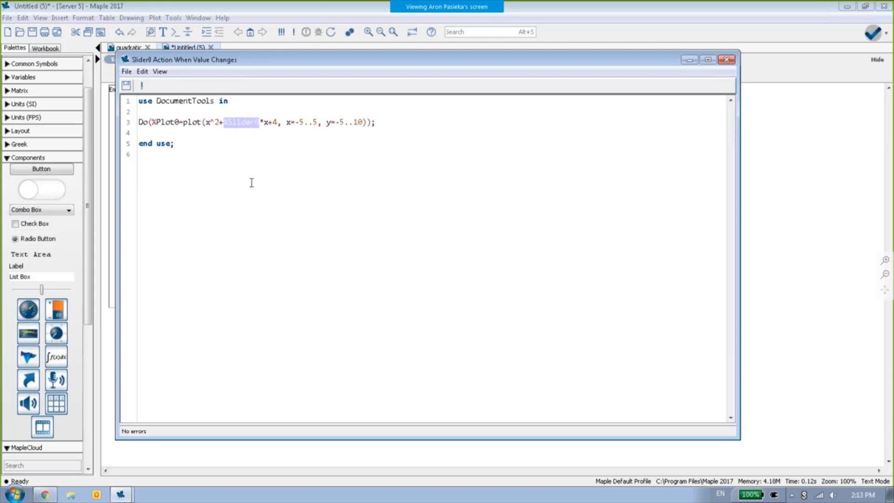
{"action": "left_click", "coordinate": [202, 136]}
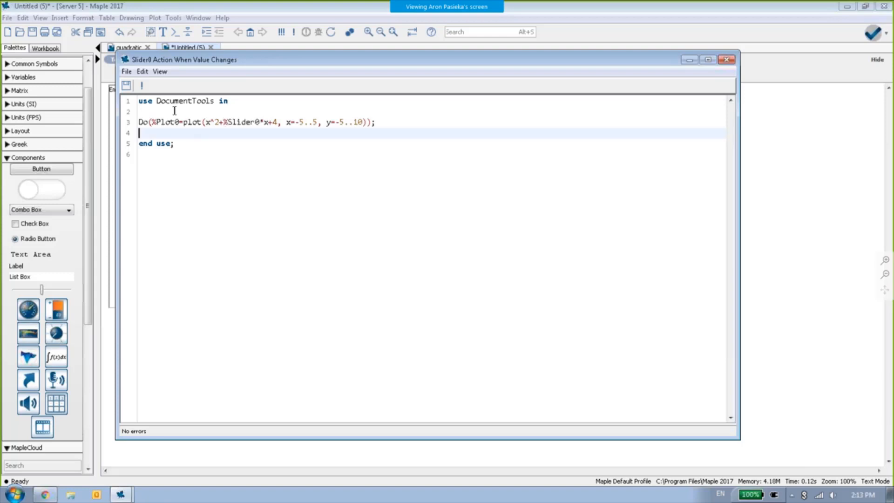
- Execute the slider's action code, close its editor and try the slider to update the plot, leaving it at 0
{"action": "left_click", "coordinate": [142, 85]}
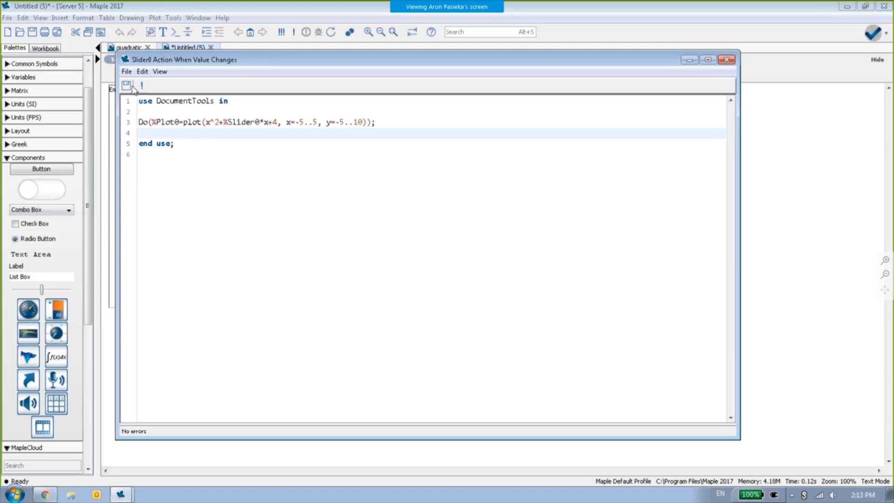
{"action": "left_click", "coordinate": [726, 60]}
{"action": "mouse_move", "coordinate": [392, 189]}
{"action": "left_mouse_down"}
{"action": "mouse_move", "coordinate": [359, 190]}
{"action": "mouse_move", "coordinate": [408, 189]}
{"action": "mouse_move", "coordinate": [352, 191]}
{"action": "mouse_move", "coordinate": [389, 190]}
{"action": "left_mouse_up"}
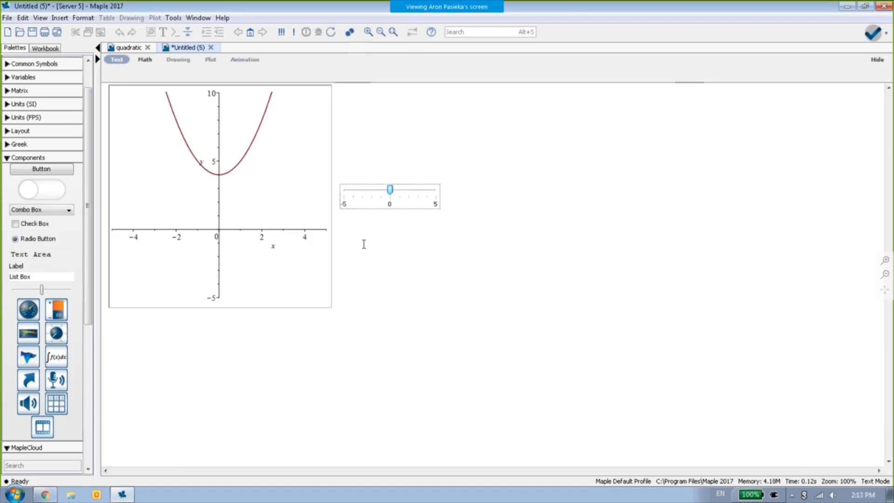
- Open the worksheet's startup code and examine the Actions module and its Grade procedure
{"action": "left_click", "coordinate": [349, 32]}
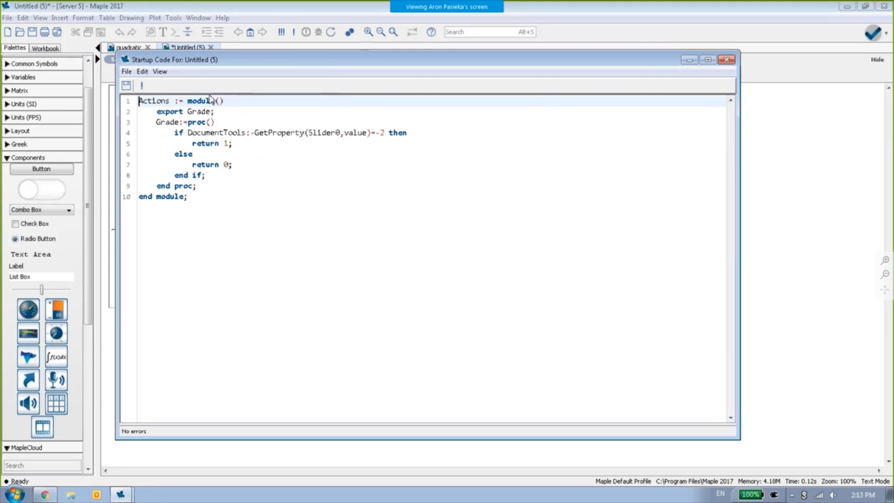
{"action": "left_click", "coordinate": [143, 101]}
{"action": "left_click_drag", "start_coordinate": [139, 101], "coordinate": [174, 101]}
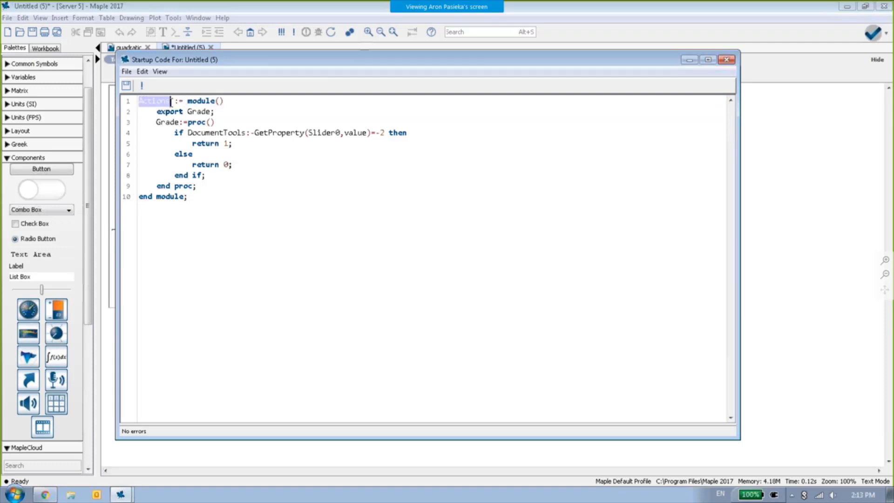
{"action": "left_click", "coordinate": [201, 101]}
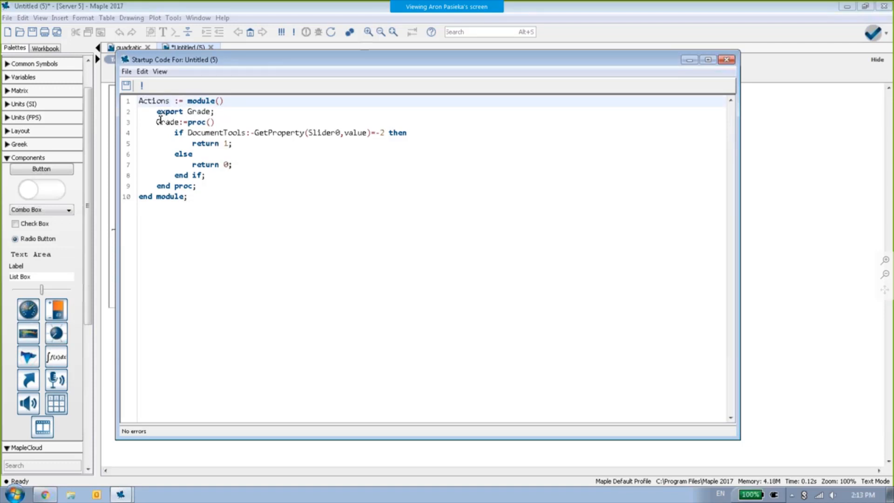
{"action": "left_click_drag", "start_coordinate": [157, 122], "coordinate": [180, 122]}
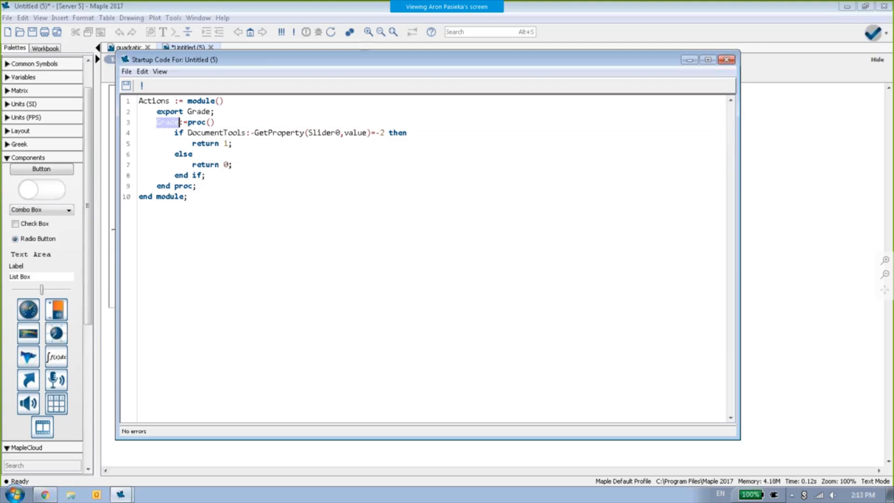
{"action": "left_click", "coordinate": [186, 132]}
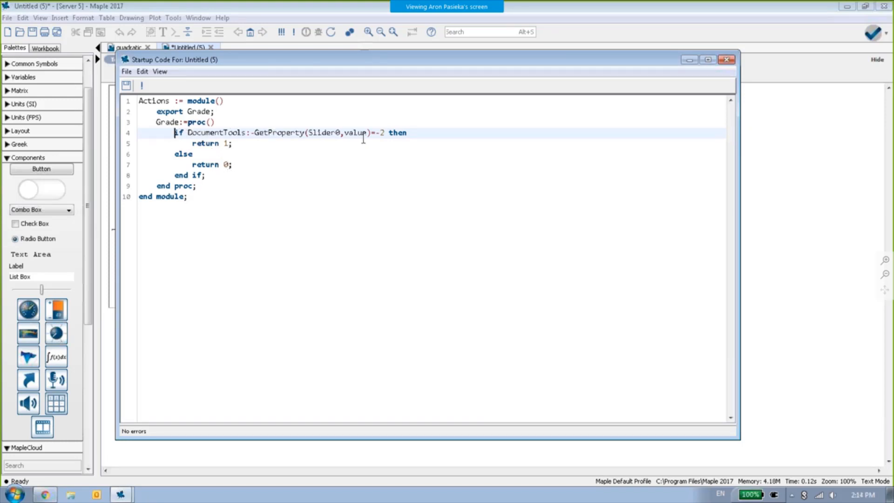
- Examine the slider value tested by Grade and its two return statements, and close the startup code editor
{"action": "left_click_drag", "start_coordinate": [385, 133], "coordinate": [375, 134]}
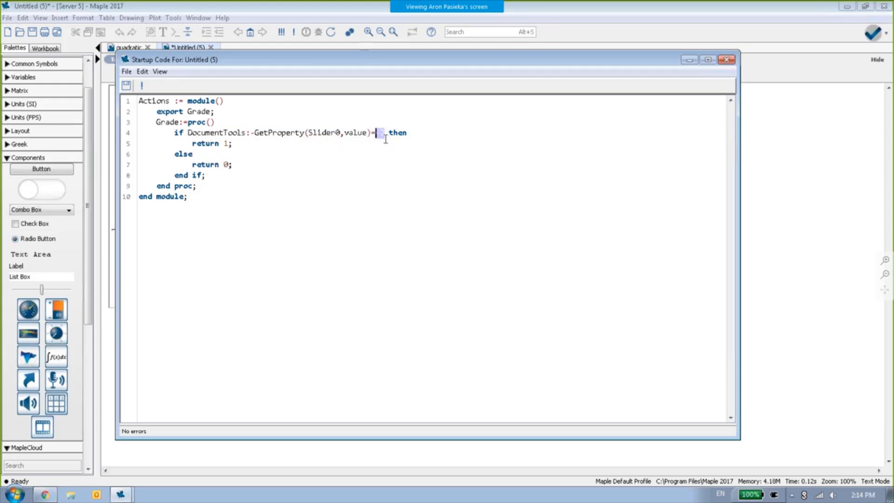
{"action": "left_click_drag", "start_coordinate": [249, 144], "coordinate": [192, 144]}
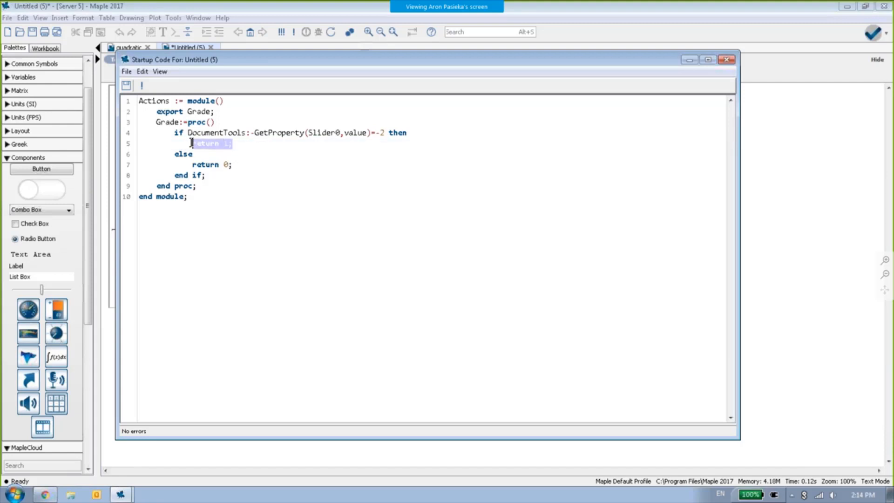
{"action": "left_click", "coordinate": [237, 165]}
{"action": "left_click_drag", "start_coordinate": [237, 165], "coordinate": [192, 165]}
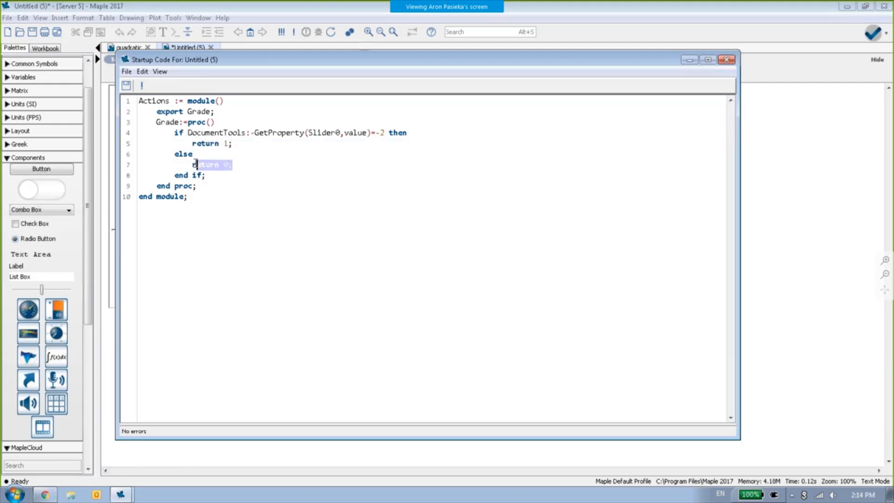
{"action": "left_click", "coordinate": [330, 200]}
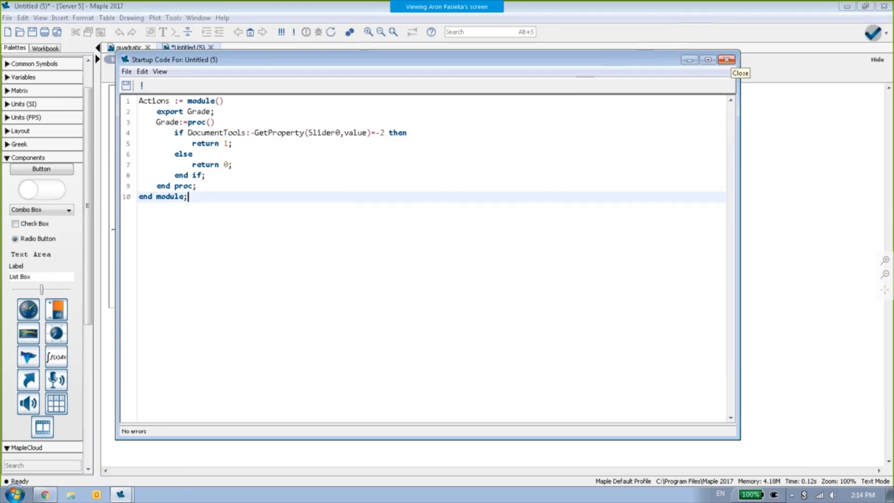
{"action": "left_click", "coordinate": [726, 60]}
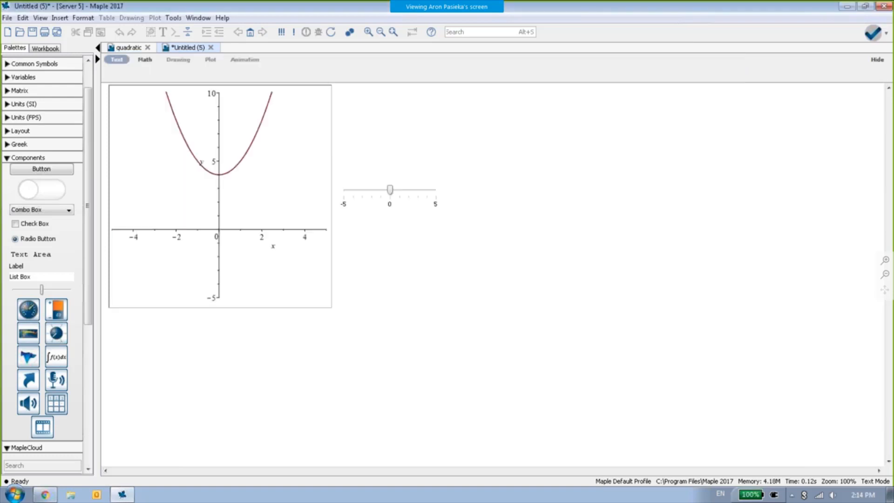
{"action": "right_click", "coordinate": [435, 193]}
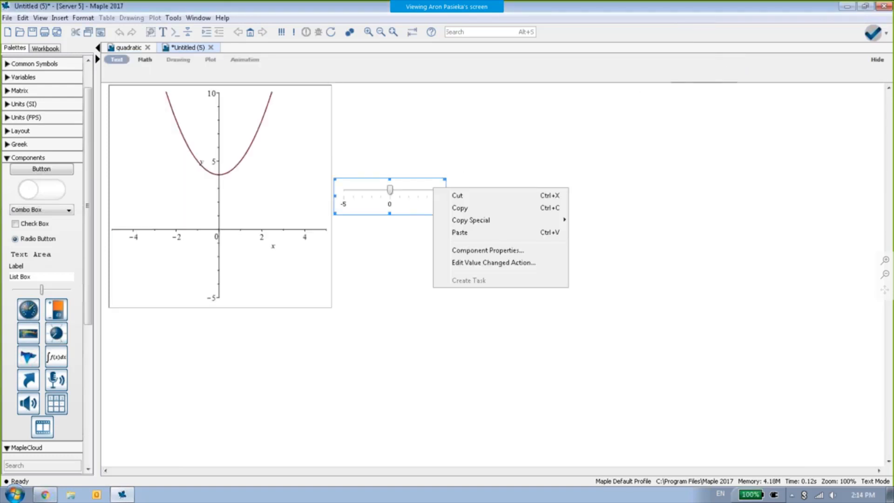
{"action": "left_click", "coordinate": [446, 197]}
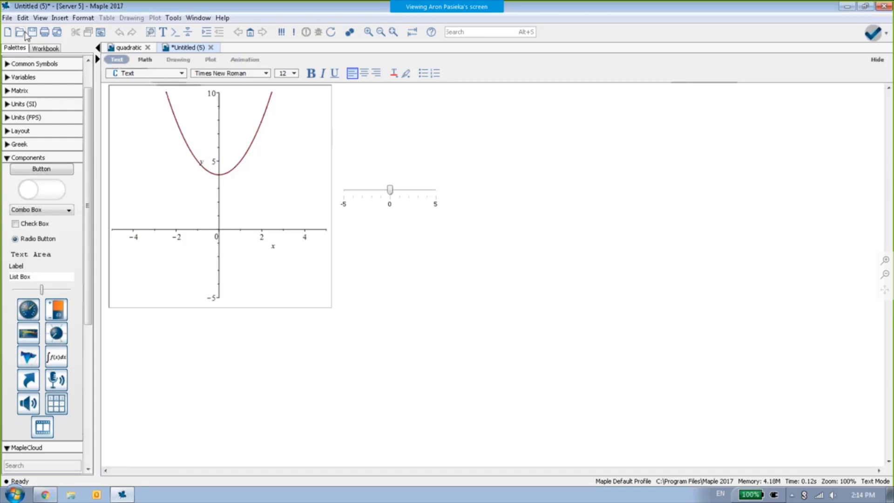
{"action": "left_click", "coordinate": [7, 18]}
{"action": "left_click", "coordinate": [529, 179]}
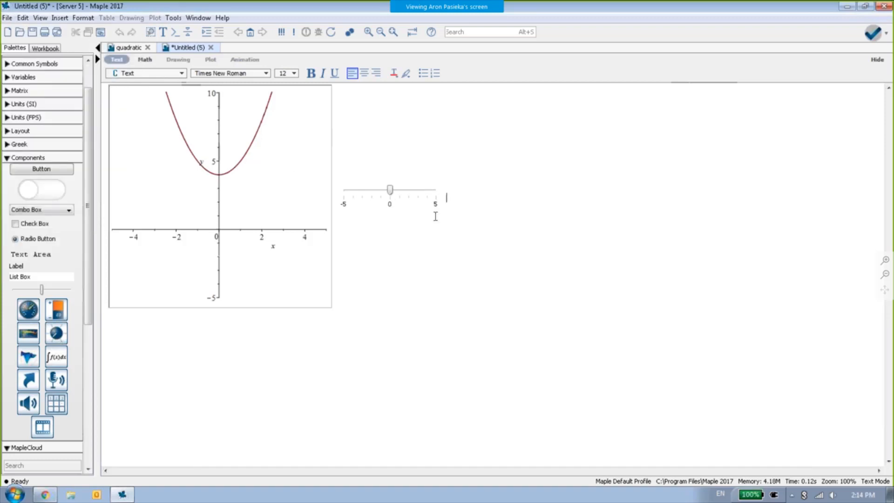
- Review the MapleCloud sign-in fields for a Maple T.A./Möbius Account and close the dialog without signing in
{"action": "scroll", "coordinate": [66, 209], "scroll_direction": "down", "scroll_amount": 5}
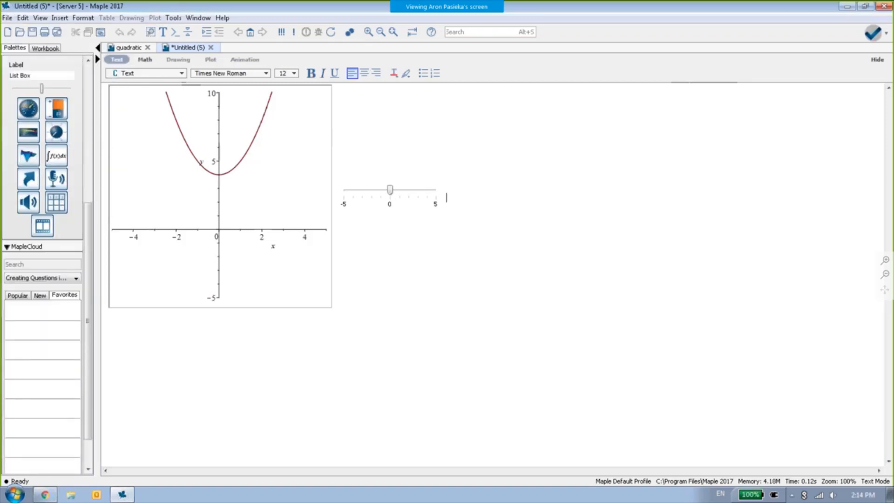
{"action": "scroll", "coordinate": [58, 251], "scroll_direction": "down", "scroll_amount": 1}
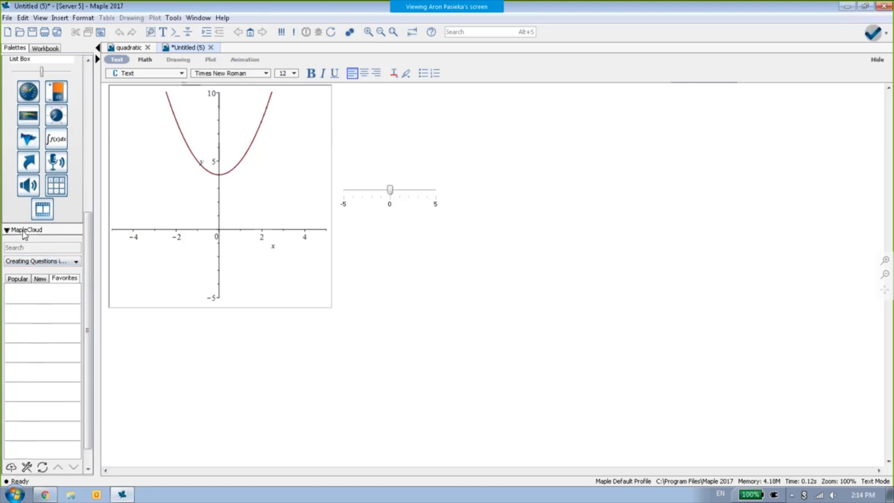
{"action": "left_click", "coordinate": [26, 467]}
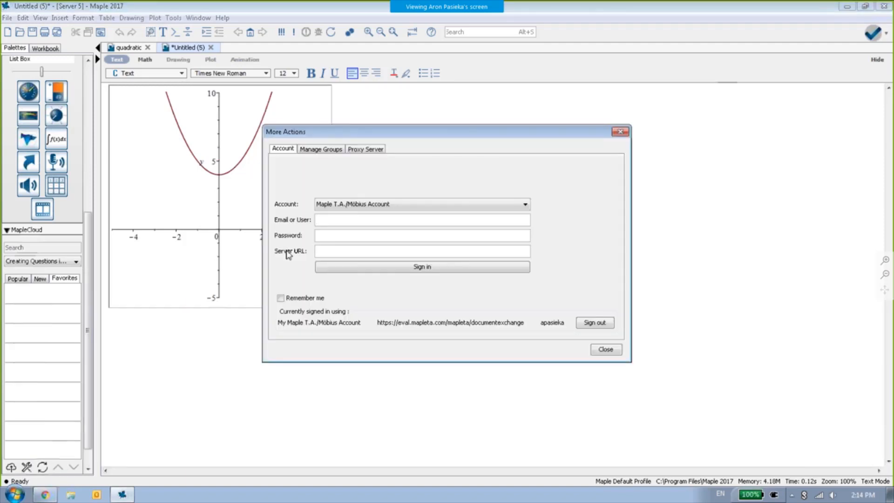
{"action": "left_click", "coordinate": [384, 204]}
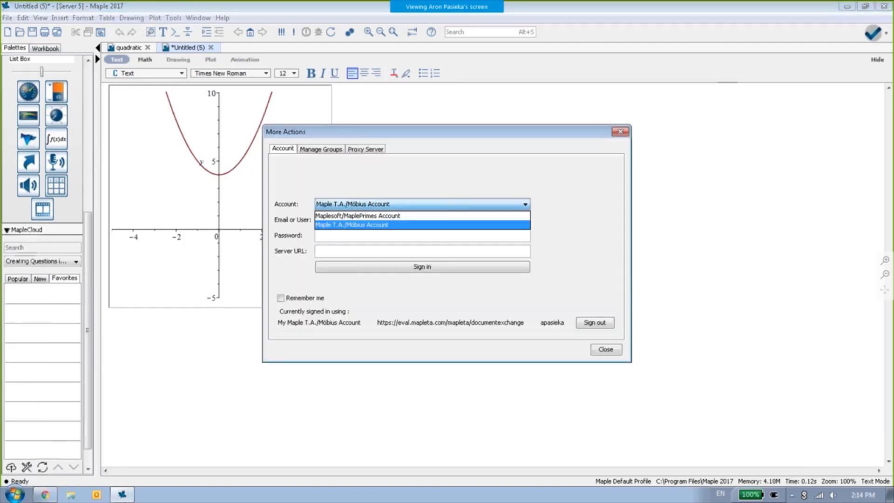
{"action": "left_click", "coordinate": [378, 225]}
{"action": "left_click", "coordinate": [368, 222]}
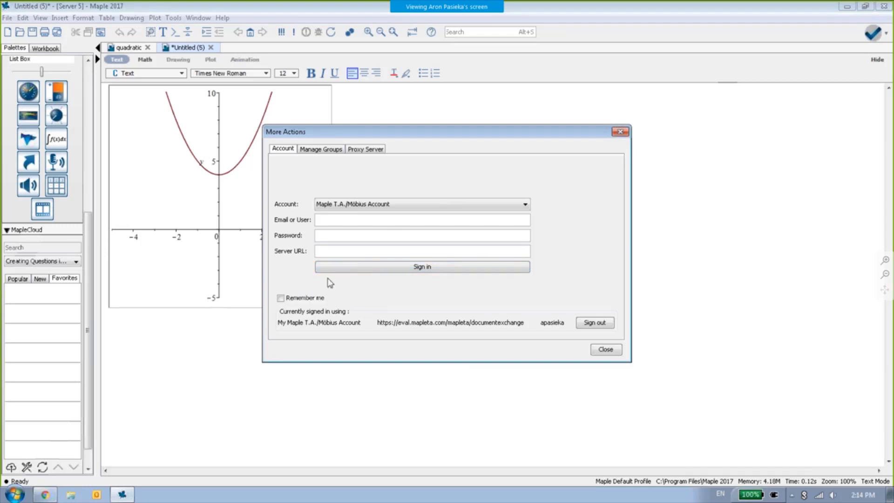
{"action": "left_click", "coordinate": [613, 350]}
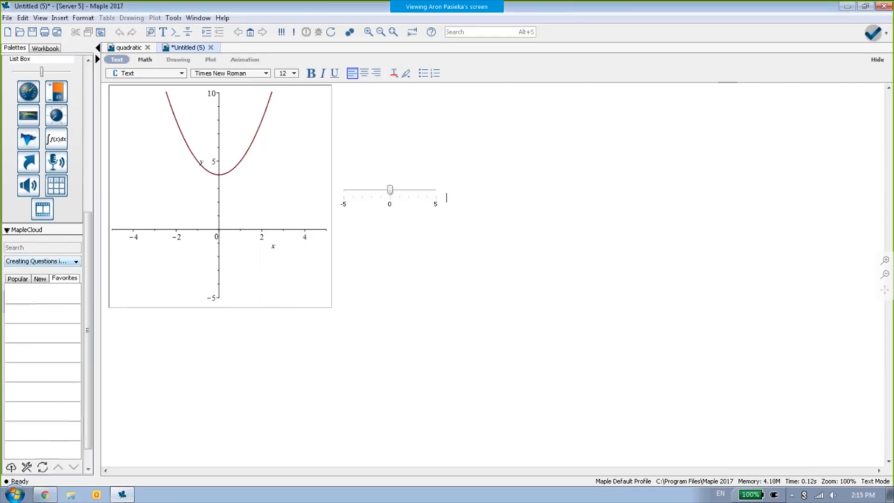
- Send the worksheet to the Creating Questions in Maple T.A. & Möbius – Part 3 MapleCloud group with the message quadratic2
{"action": "left_click", "coordinate": [41, 261]}
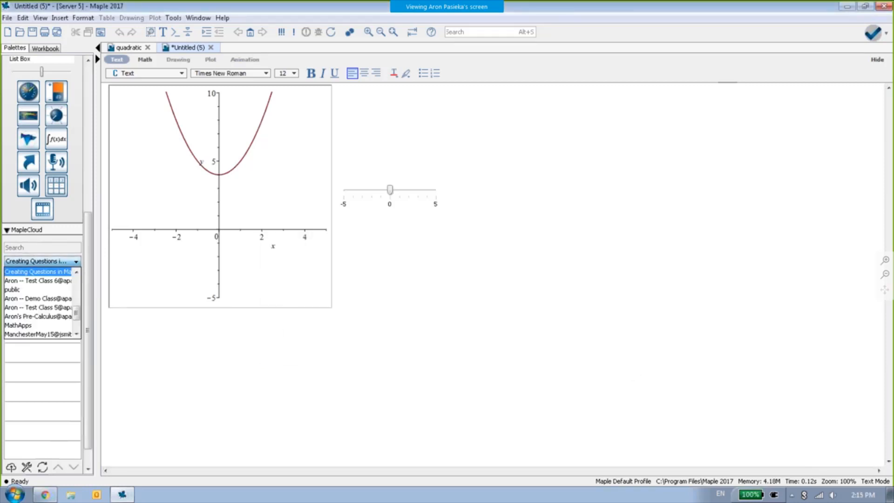
{"action": "left_click", "coordinate": [56, 273]}
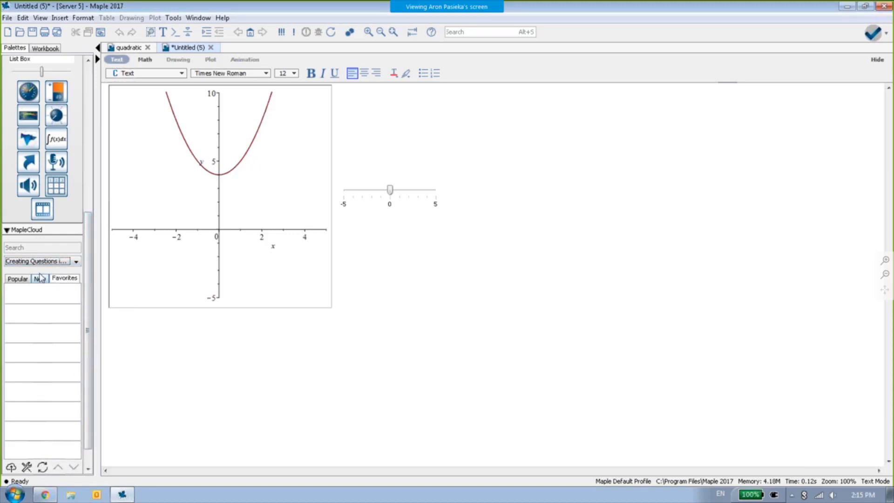
{"action": "left_click", "coordinate": [11, 467]}
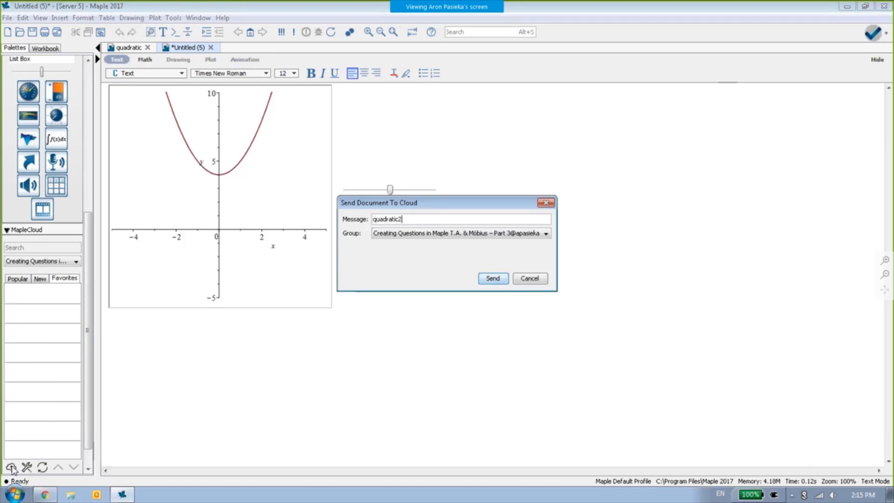
{"action": "left_click", "coordinate": [492, 278]}
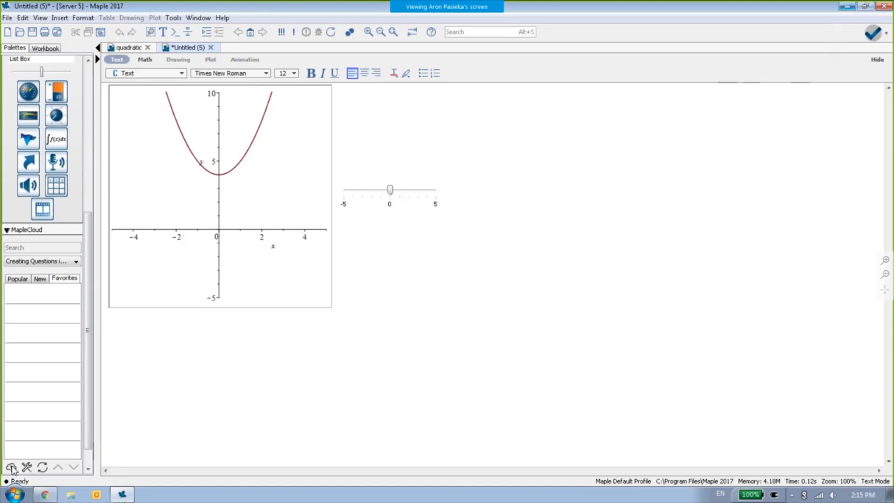
- Switch to Maple T.A., check the class files for quadratic2.mw and return to the Content Repository
{"action": "left_click", "coordinate": [847, 6]}
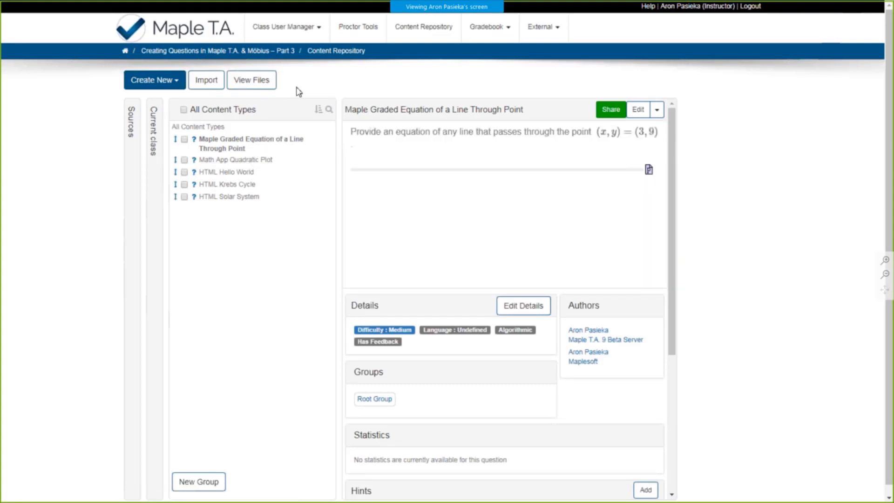
{"action": "left_click", "coordinate": [272, 84]}
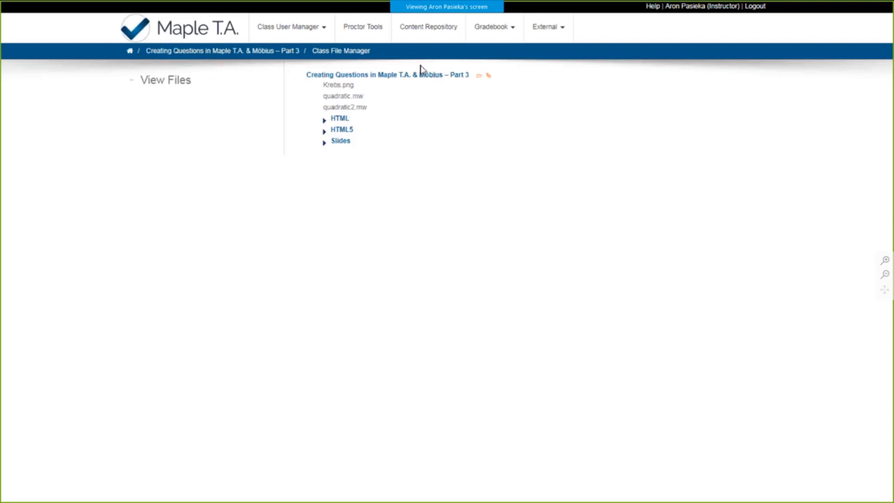
{"action": "left_click", "coordinate": [432, 37]}
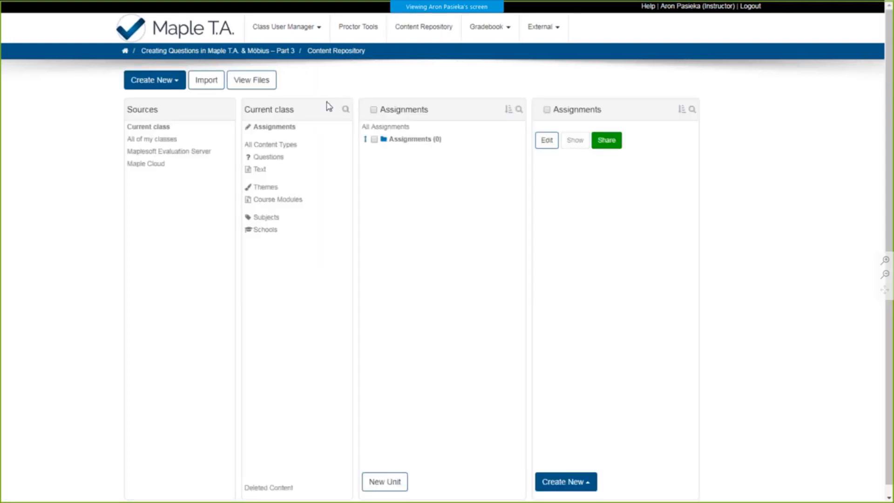
- Create a new question and name it My Quadratic Math App
{"action": "left_click", "coordinate": [177, 83]}
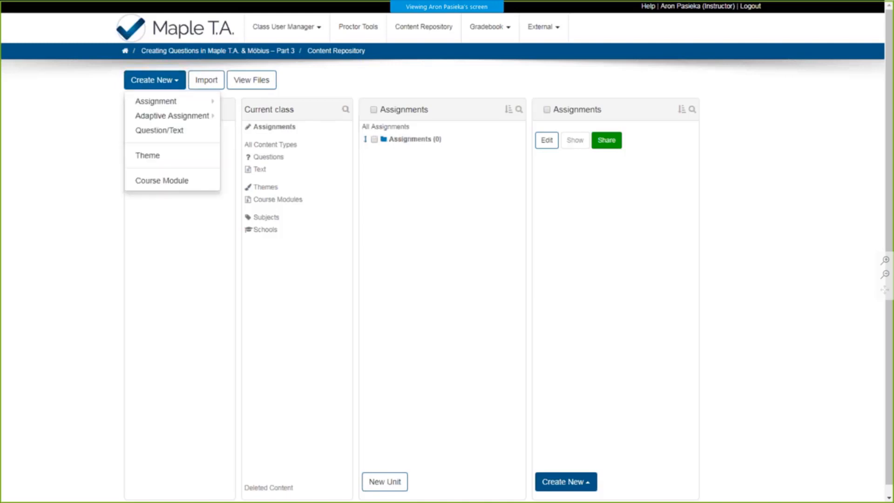
{"action": "left_click", "coordinate": [167, 135]}
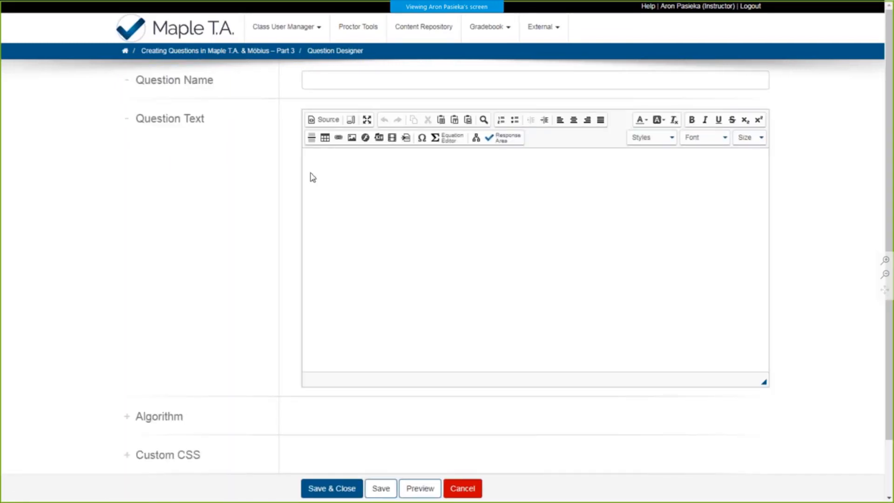
{"action": "left_click", "coordinate": [401, 84]}
{"action": "type", "text": "My "}
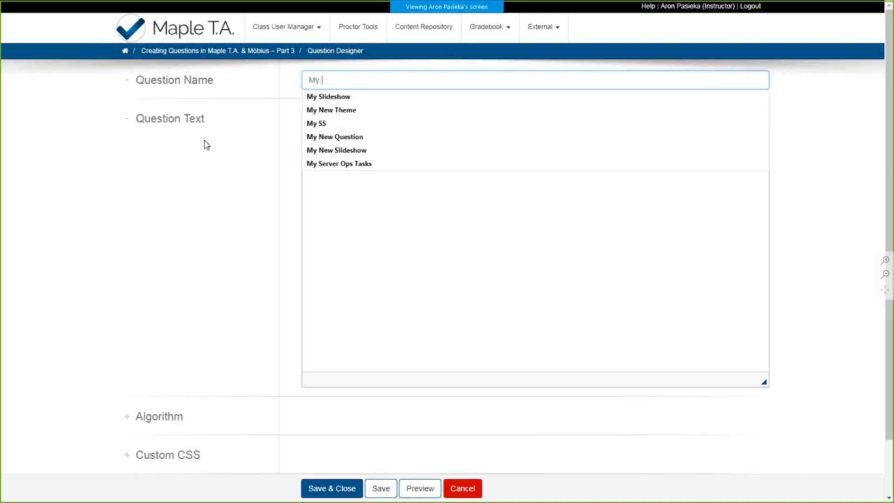
{"action": "type", "text": "Quadratic "}
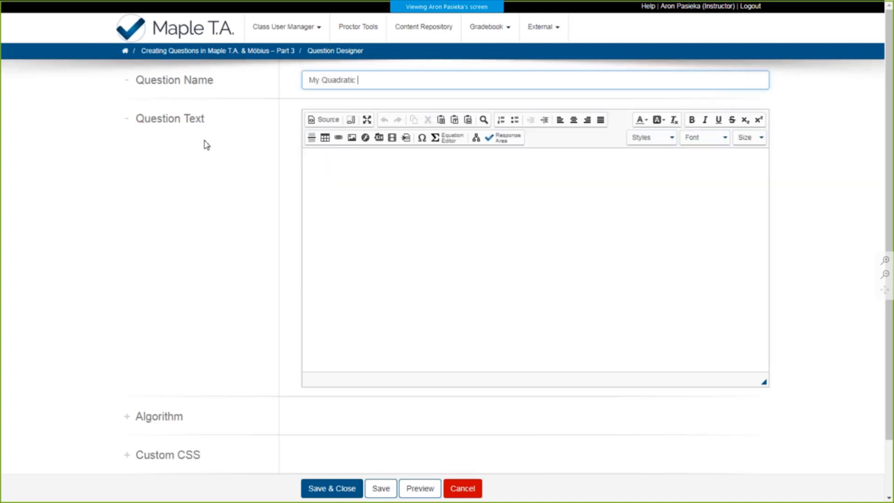
{"action": "type", "text": "Math App"}
- Add a Math App response area to the question text and choose quadratic2.mw as its worksheet file
{"action": "left_click", "coordinate": [408, 176]}
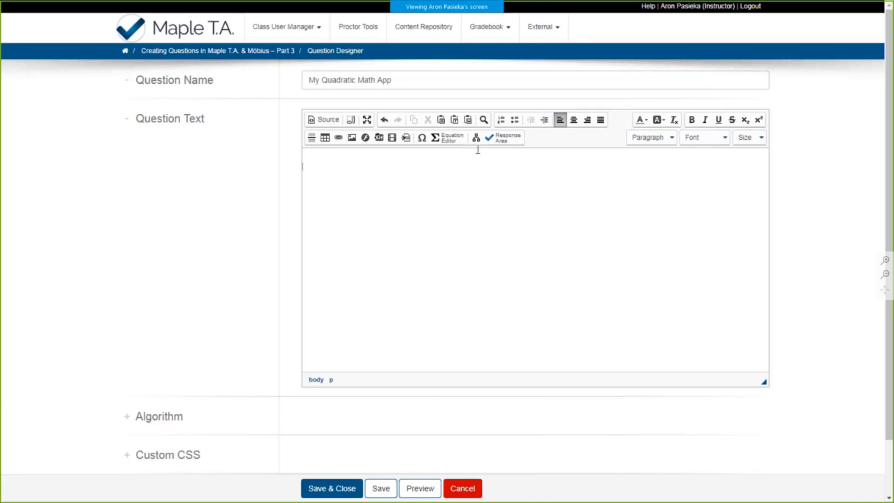
{"action": "left_click", "coordinate": [492, 137]}
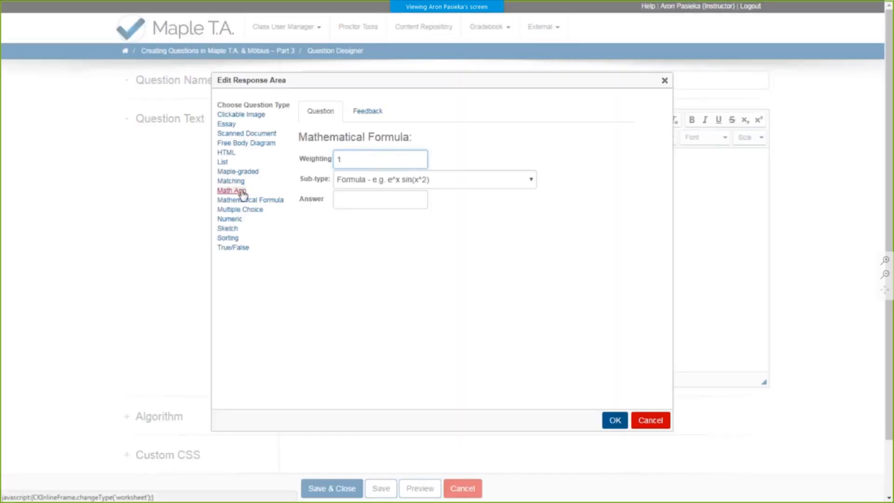
{"action": "left_click", "coordinate": [231, 191]}
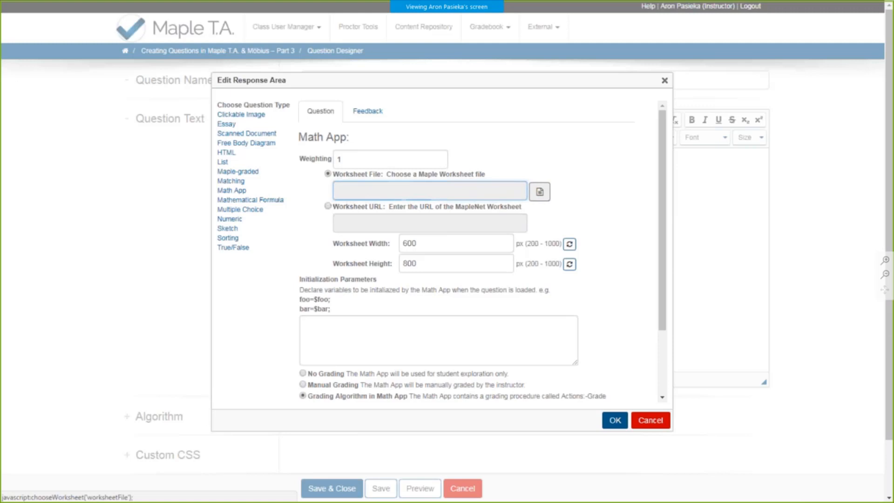
{"action": "left_click", "coordinate": [540, 191]}
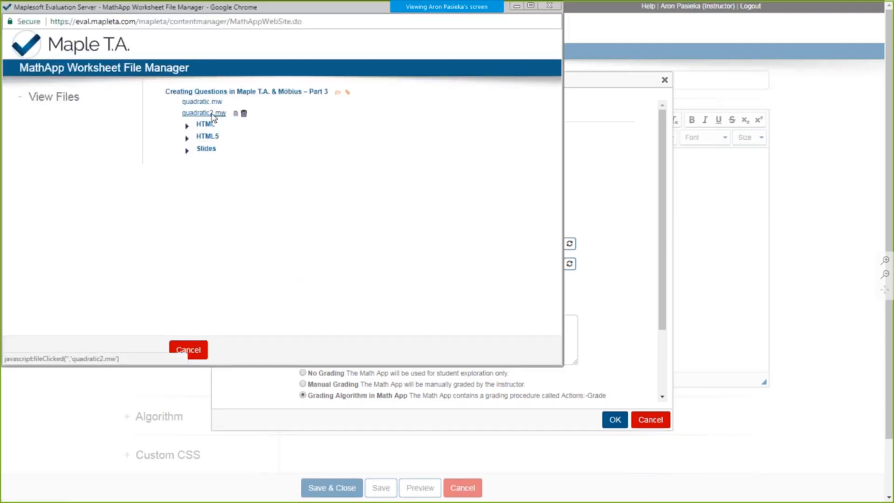
{"action": "left_click", "coordinate": [213, 115]}
- Review the Math App grading options, keep Grading Algorithm in Math App and accept the response area
{"action": "scroll", "coordinate": [565, 201], "scroll_direction": "down", "scroll_amount": 1}
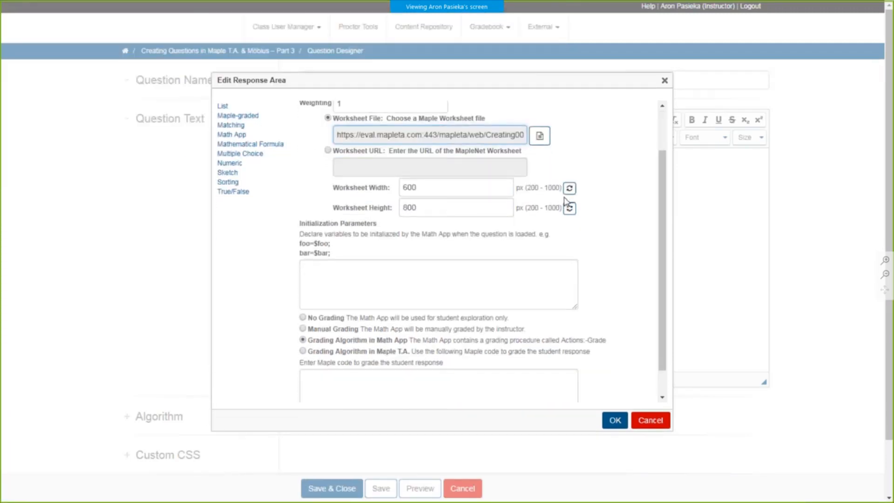
{"action": "scroll", "coordinate": [304, 242], "scroll_direction": "down", "scroll_amount": 1}
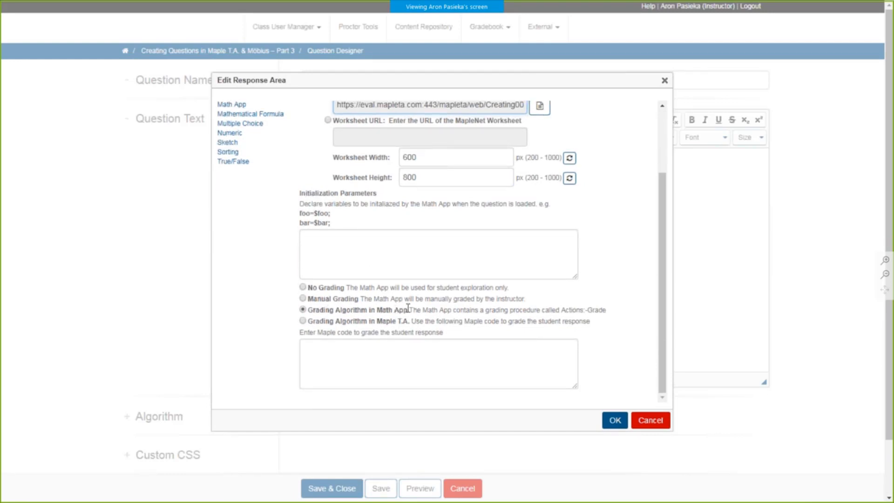
{"action": "left_click_drag", "start_coordinate": [407, 308], "coordinate": [312, 311]}
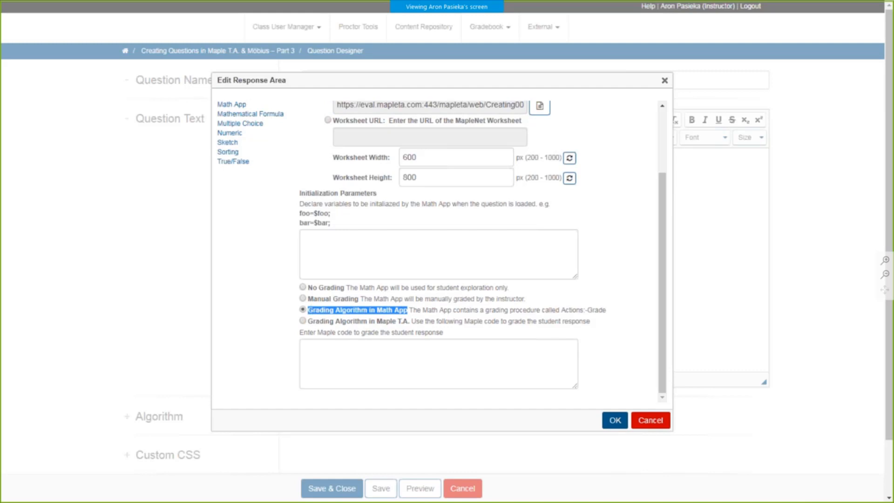
{"action": "left_click", "coordinate": [331, 311]}
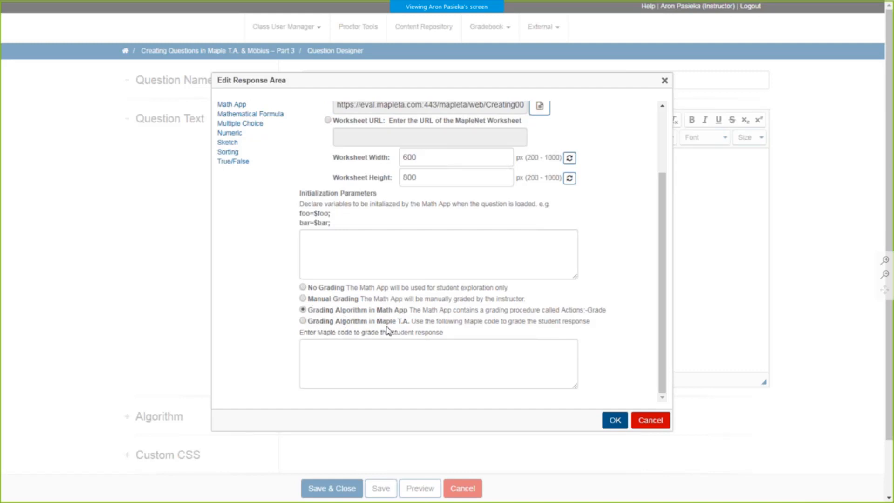
{"action": "left_click", "coordinate": [395, 353]}
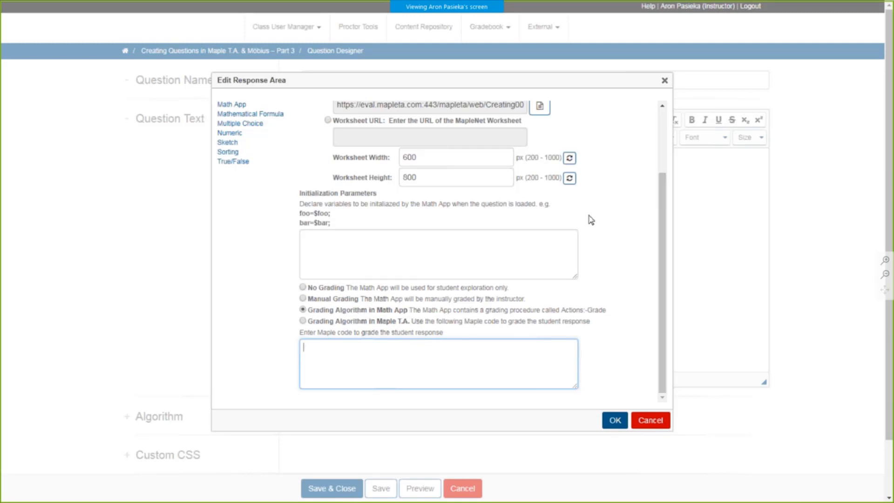
{"action": "scroll", "coordinate": [587, 276], "scroll_direction": "up", "scroll_amount": 2}
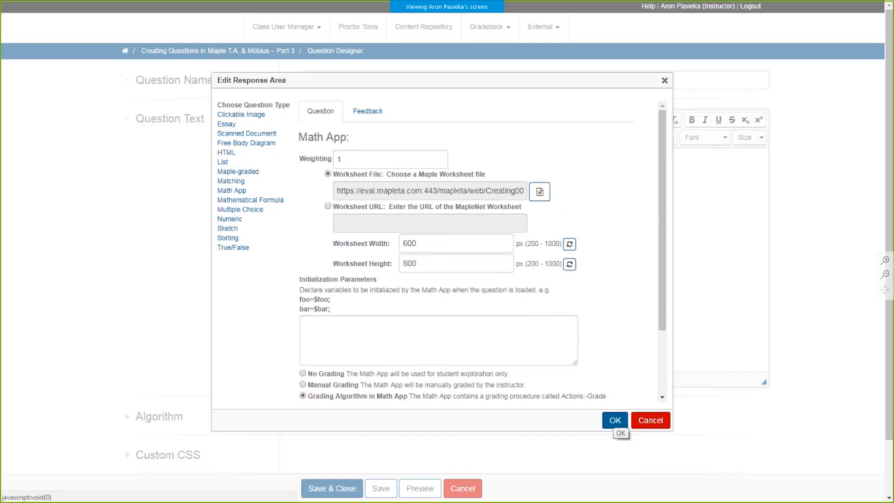
{"action": "left_click", "coordinate": [615, 420]}
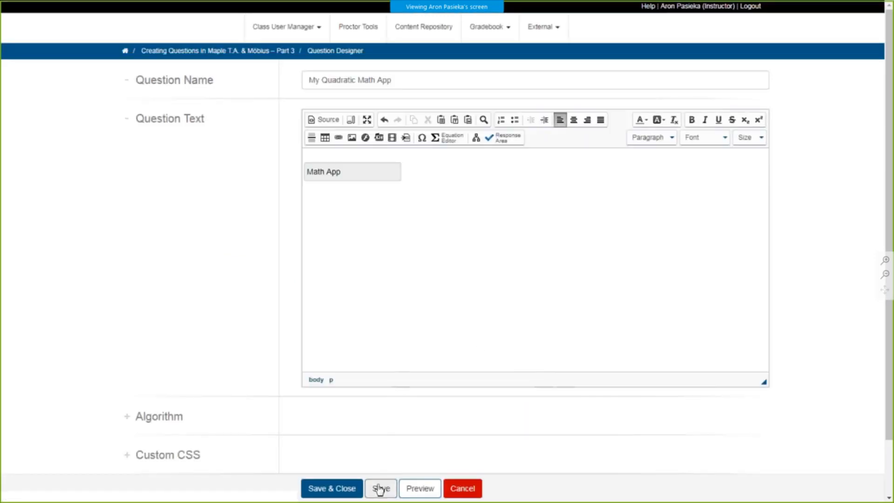
- Preview the question in a maximized window, try the slider, set it to -2 and check that answer with How did I do?
{"action": "left_click", "coordinate": [420, 488]}
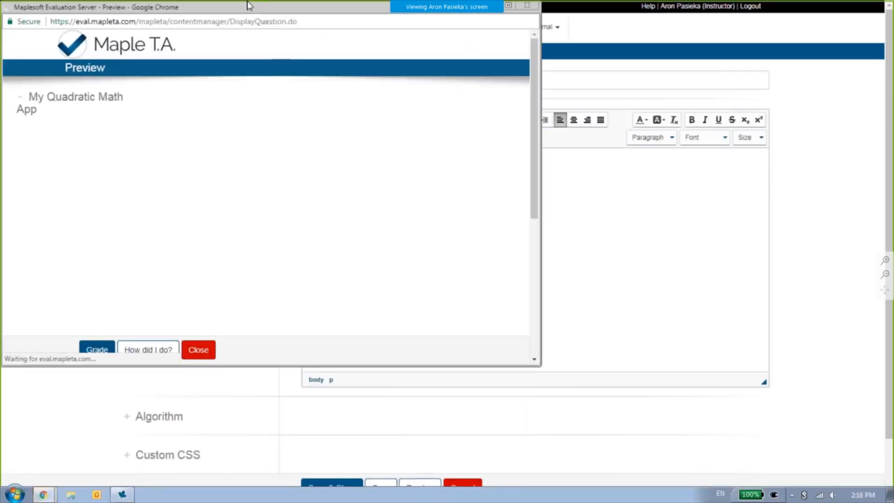
{"action": "double_click", "coordinate": [248, 7]}
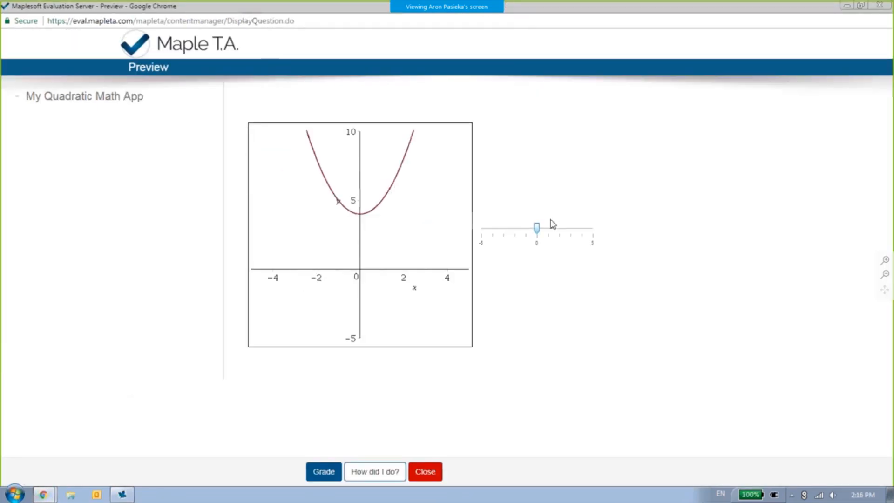
{"action": "left_click_drag", "start_coordinate": [536, 227], "coordinate": [505, 233]}
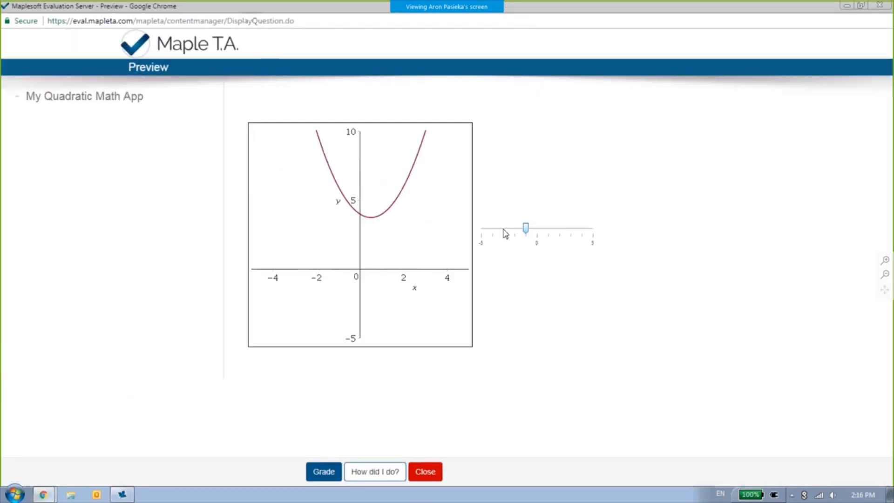
{"action": "left_click", "coordinate": [570, 230]}
{"action": "left_click", "coordinate": [516, 232]}
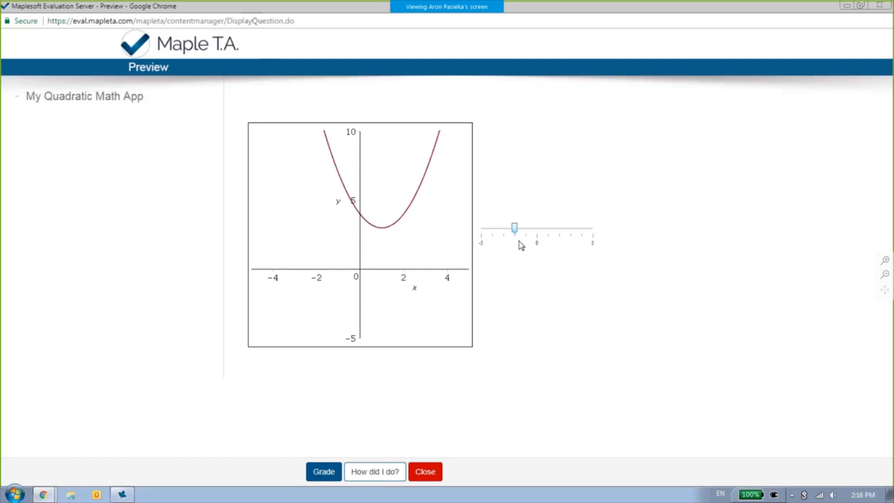
{"action": "left_click", "coordinate": [395, 472]}
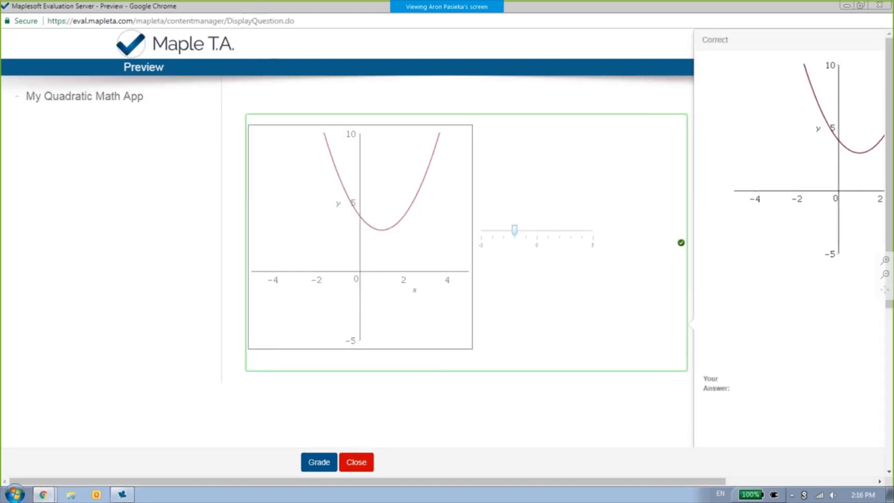
{"action": "left_click", "coordinate": [410, 399]}
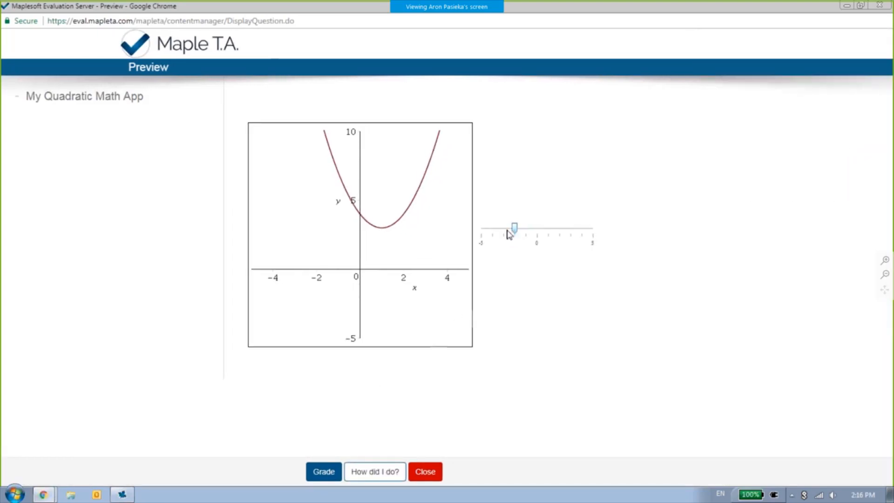
- Set the preview's slider to -3, grade the response and close the preview
{"action": "left_click_drag", "start_coordinate": [507, 231], "coordinate": [503, 229]}
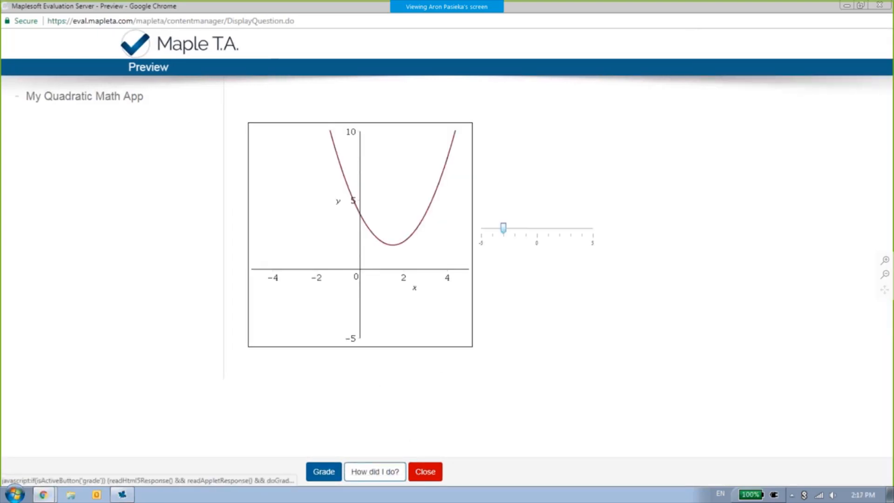
{"action": "left_click", "coordinate": [324, 471]}
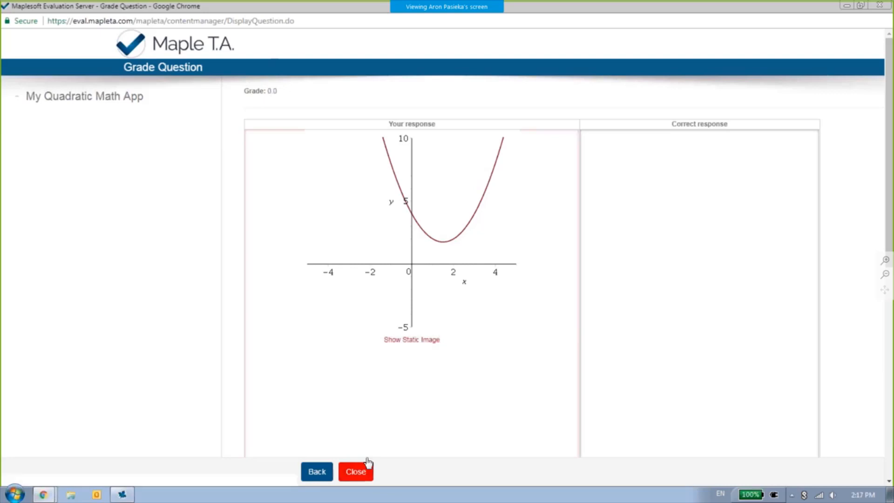
{"action": "left_click", "coordinate": [371, 481]}
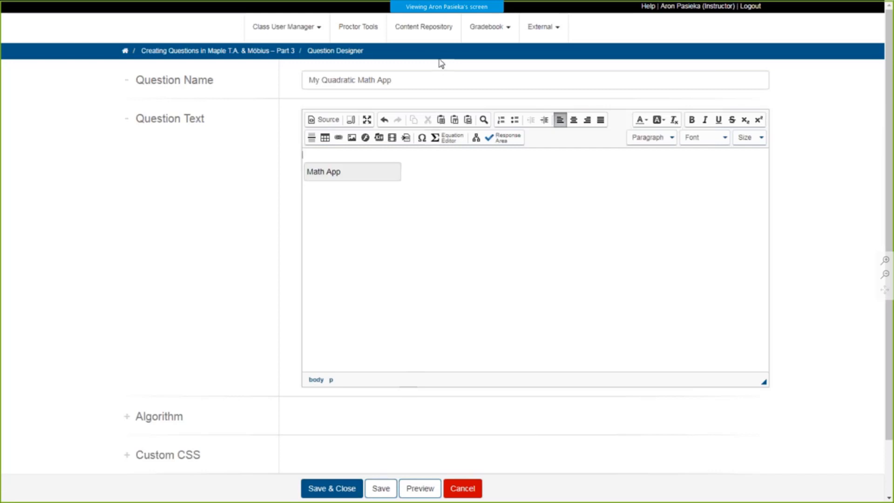
- Try the initialization parameter xyz=$a; in the Math App response area and discard the edit
{"action": "left_click", "coordinate": [380, 176]}
{"action": "double_click", "coordinate": [380, 176]}
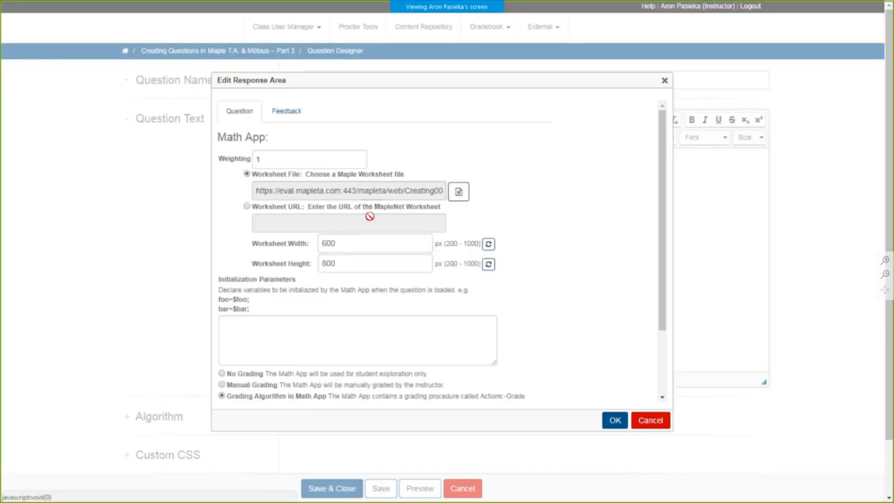
{"action": "scroll", "coordinate": [512, 219], "scroll_direction": "down", "scroll_amount": 2}
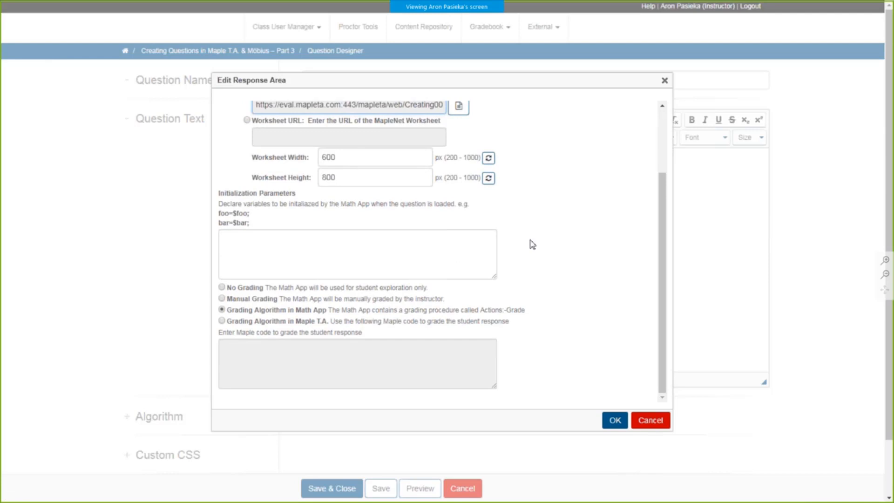
{"action": "left_click", "coordinate": [263, 252]}
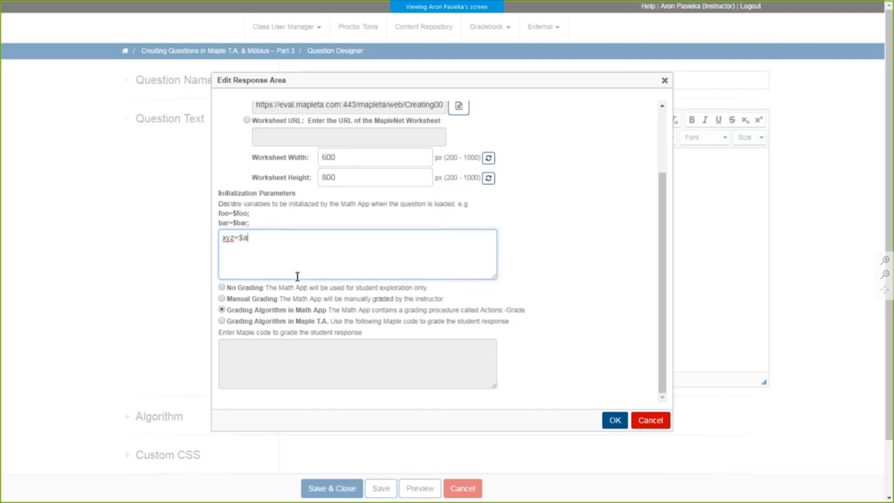
{"action": "type", "text": ";"}
{"action": "left_click", "coordinate": [637, 426]}
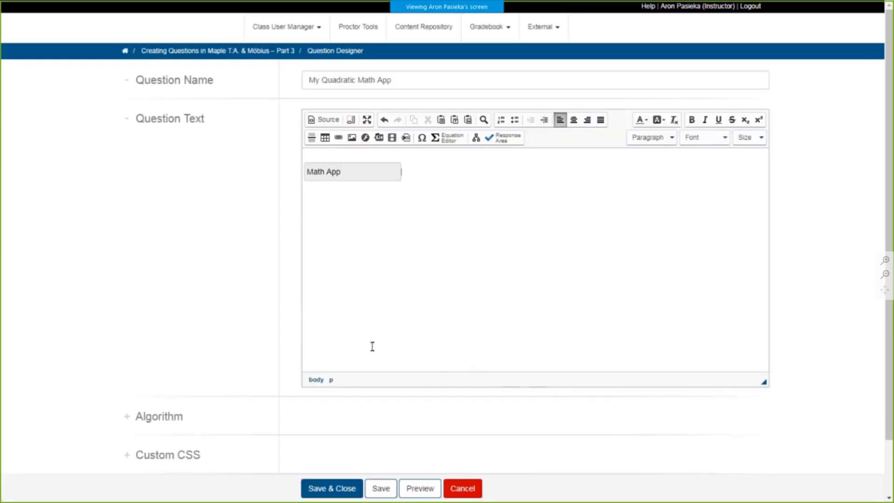
- Save and close the quadratic Math App question, and preview the HTML Hello World question in a maximized window
{"action": "left_click", "coordinate": [313, 489]}
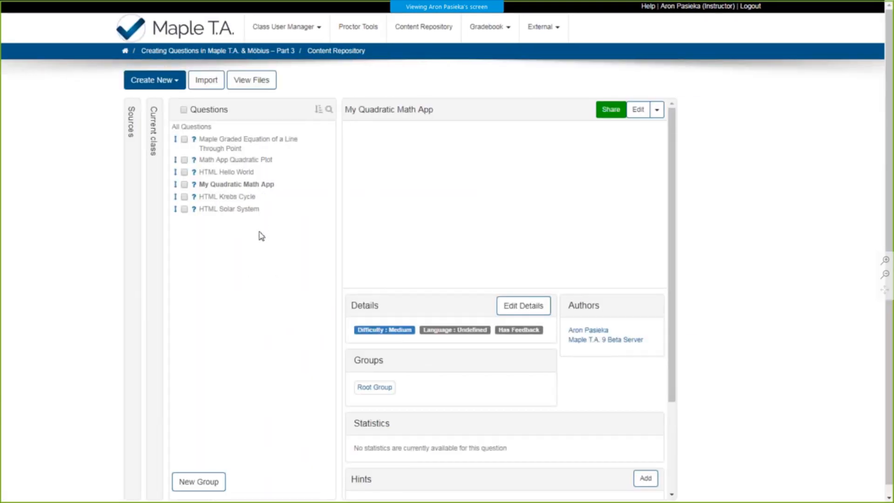
{"action": "left_click", "coordinate": [220, 172]}
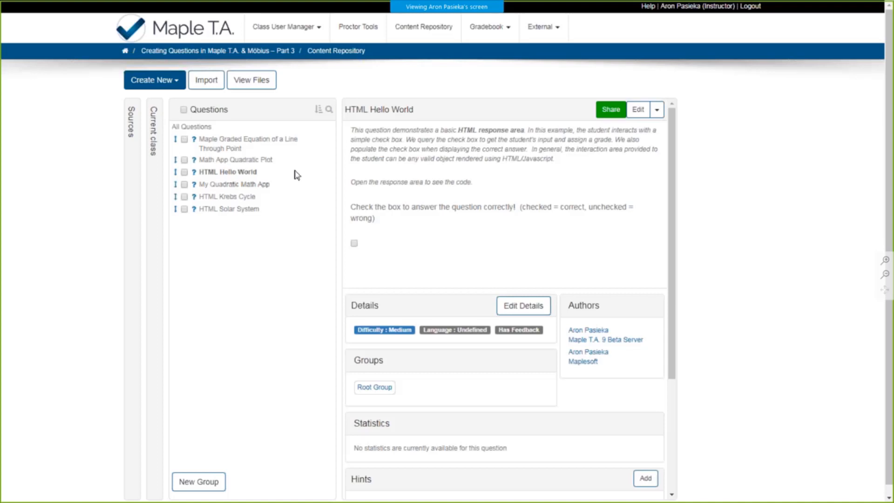
{"action": "left_click", "coordinate": [374, 186]}
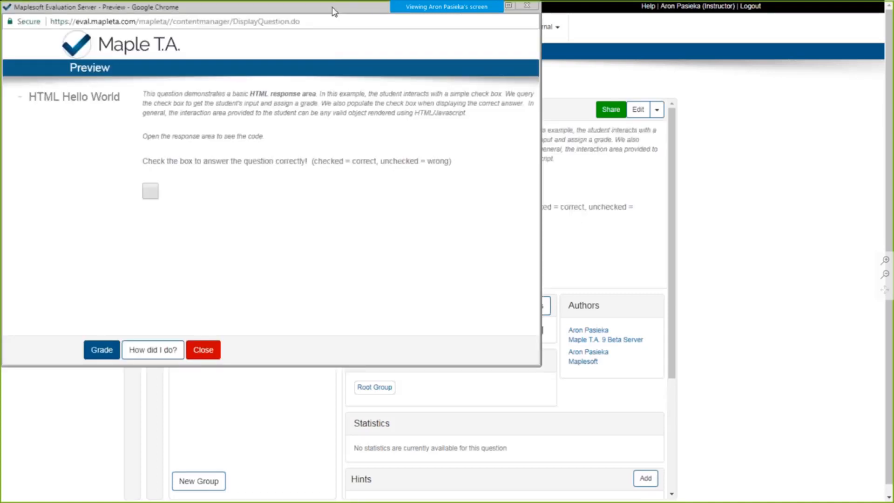
{"action": "double_click", "coordinate": [333, 11]}
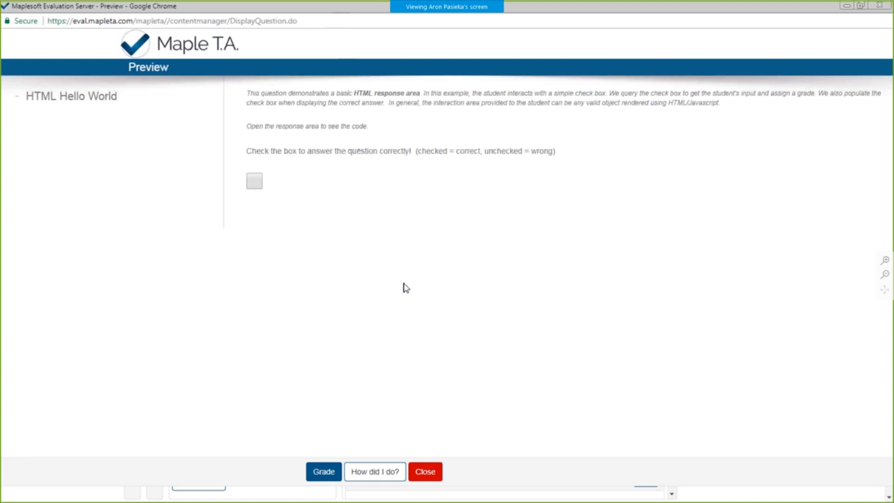
- Try the answer check box in the preview, leave it ticked and check that response with How did I do?
{"action": "left_click", "coordinate": [255, 183]}
{"action": "left_click", "coordinate": [256, 184]}
{"action": "left_click", "coordinate": [259, 186]}
{"action": "left_click", "coordinate": [379, 471]}
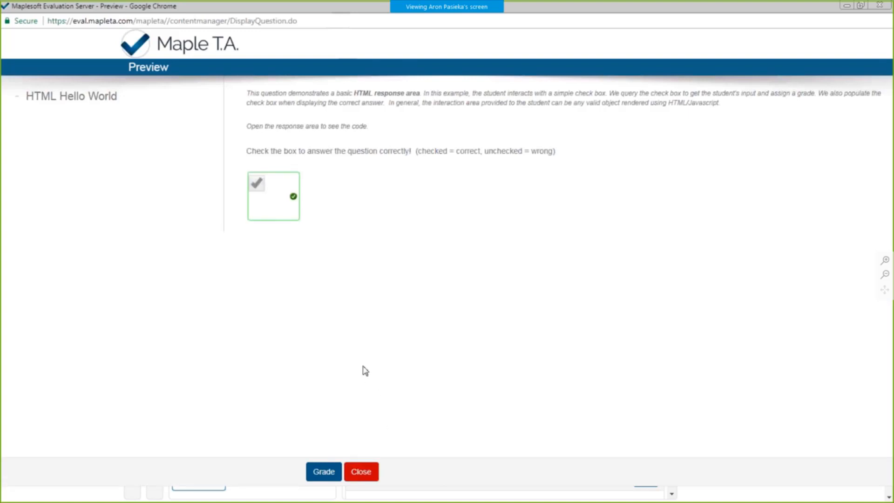
- Return to the question, untick the check box, check that answer with How did I do? and close the preview
{"action": "left_click", "coordinate": [279, 219]}
{"action": "left_click", "coordinate": [258, 187]}
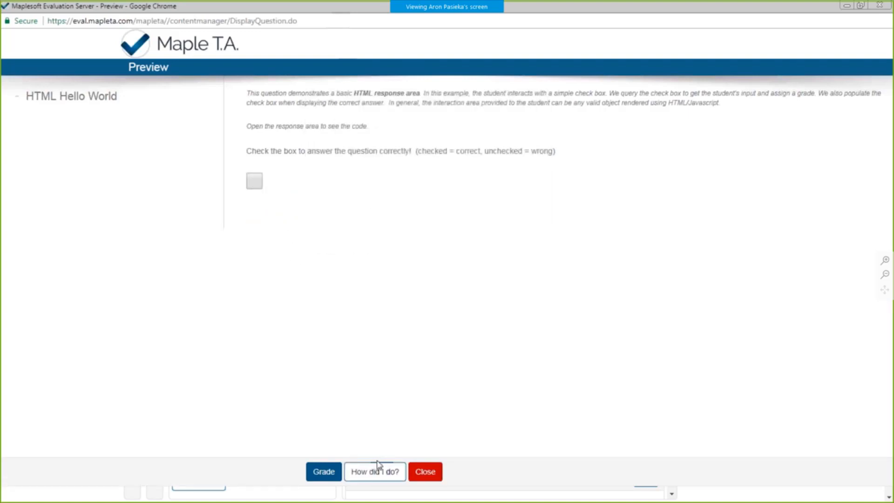
{"action": "left_click", "coordinate": [378, 467]}
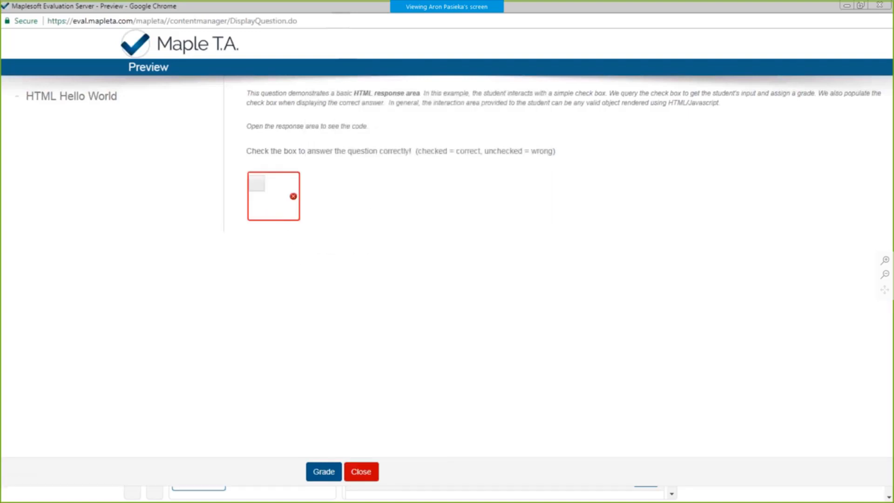
{"action": "left_click", "coordinate": [282, 223]}
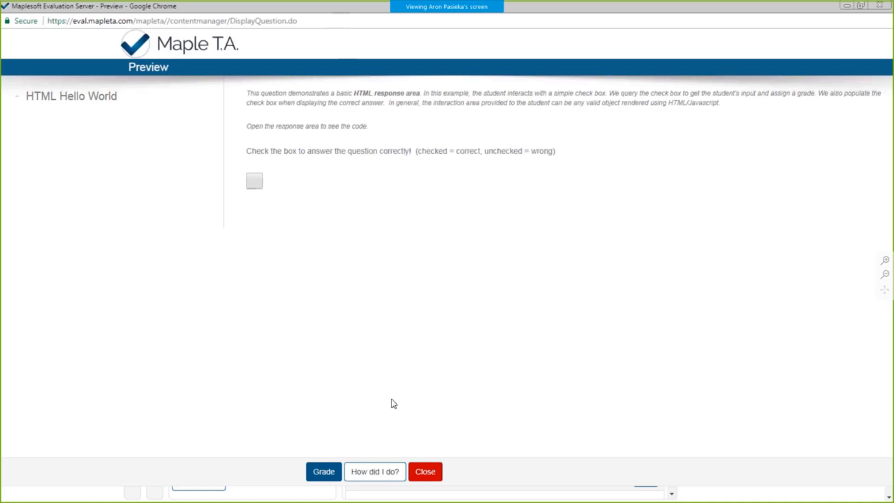
{"action": "left_click", "coordinate": [424, 472]}
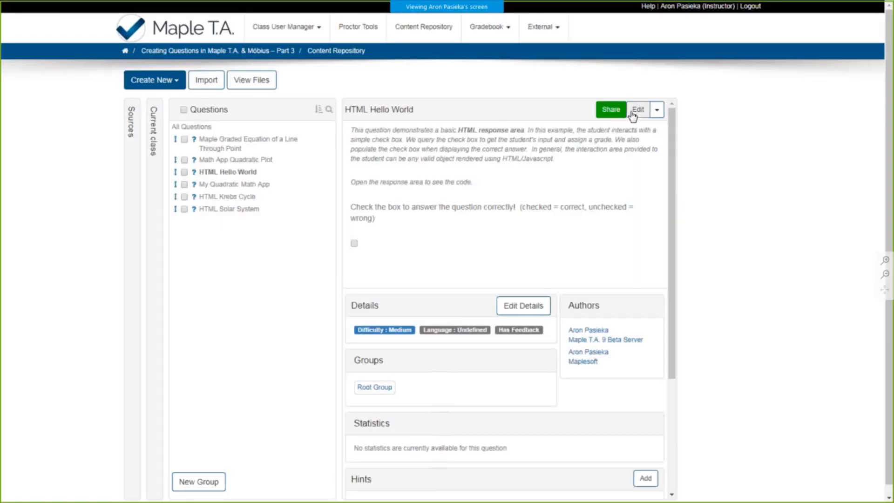
- Open the HTML Hello World question for editing, open its HTML response area and widen the Grading Code box
{"action": "left_click", "coordinate": [637, 110]}
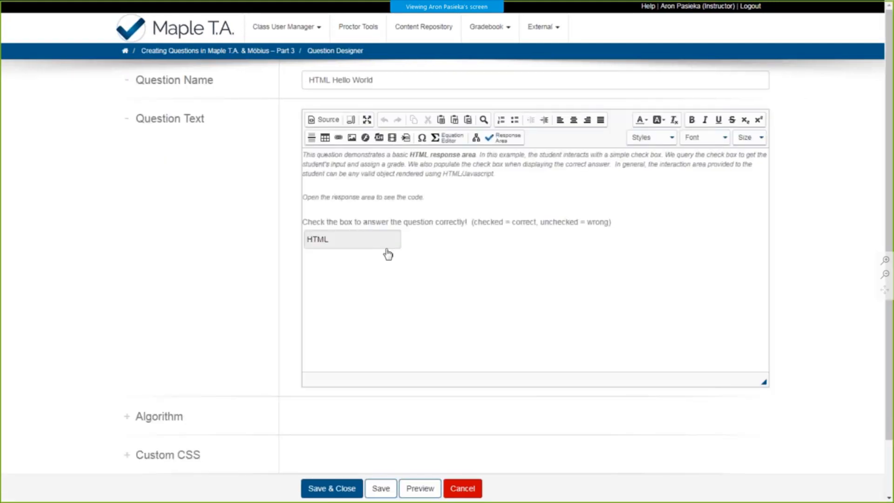
{"action": "double_click", "coordinate": [372, 241]}
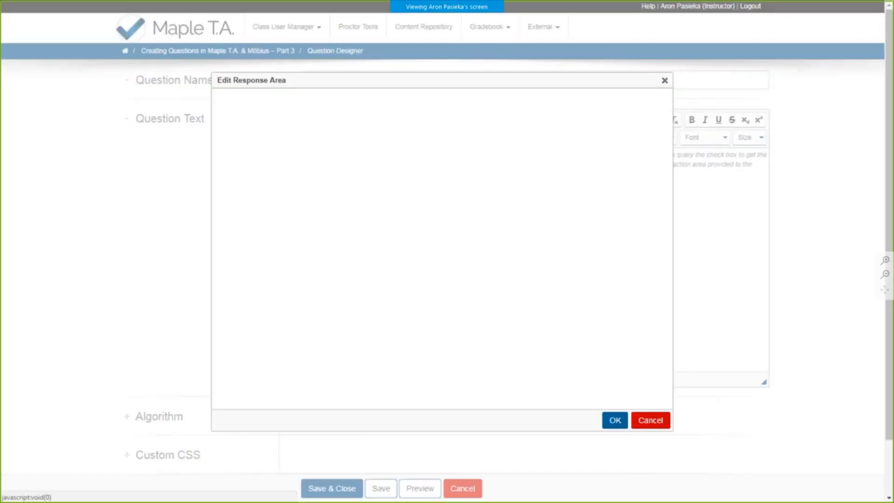
{"action": "scroll", "coordinate": [584, 218], "scroll_direction": "down", "scroll_amount": 1}
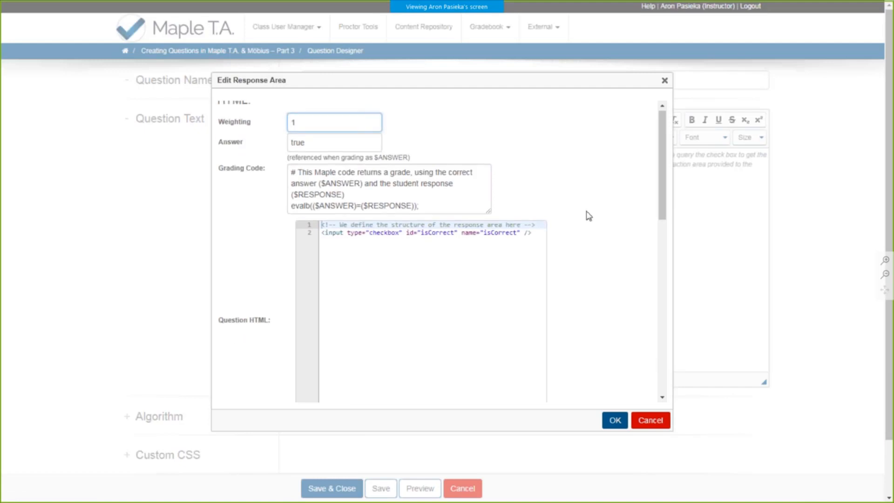
{"action": "left_click_drag", "start_coordinate": [489, 193], "coordinate": [581, 196]}
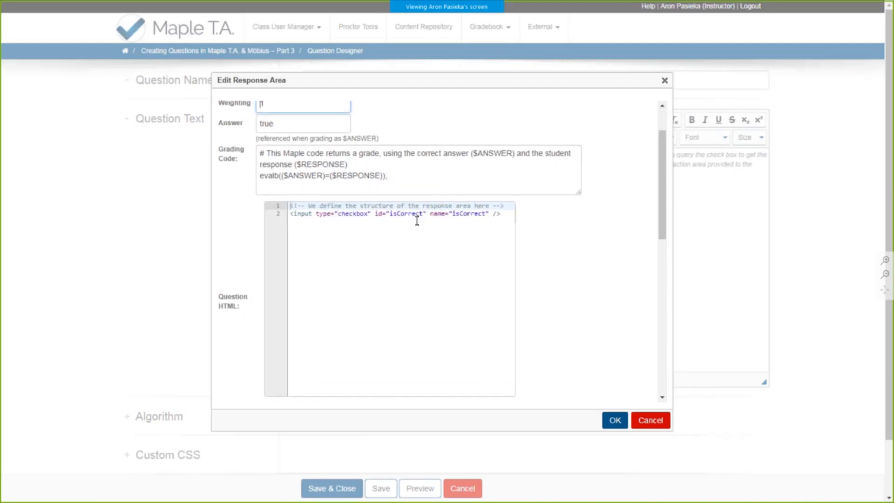
- Examine the checkbox input tag in the Question HTML and the check box styling in the Question CSS
{"action": "scroll", "coordinate": [416, 219], "scroll_direction": "down", "scroll_amount": 1}
{"action": "left_click_drag", "start_coordinate": [663, 231], "coordinate": [663, 247]}
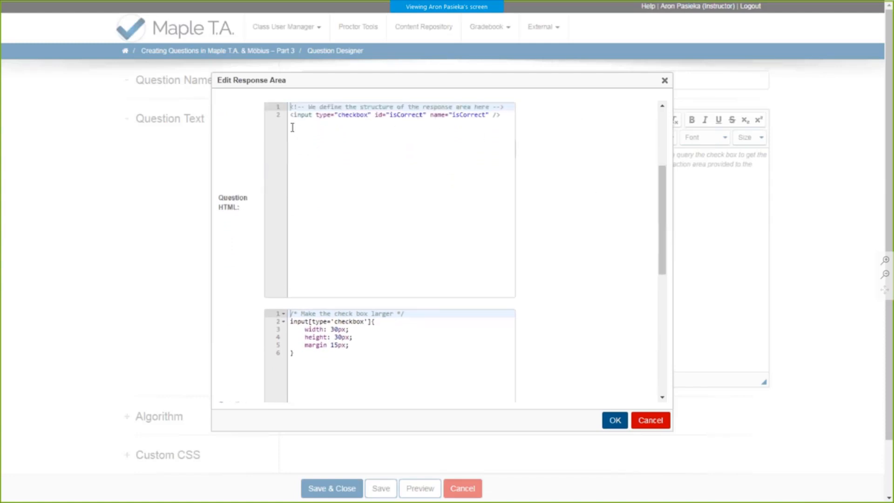
{"action": "left_click", "coordinate": [307, 120]}
{"action": "double_click", "coordinate": [307, 115]}
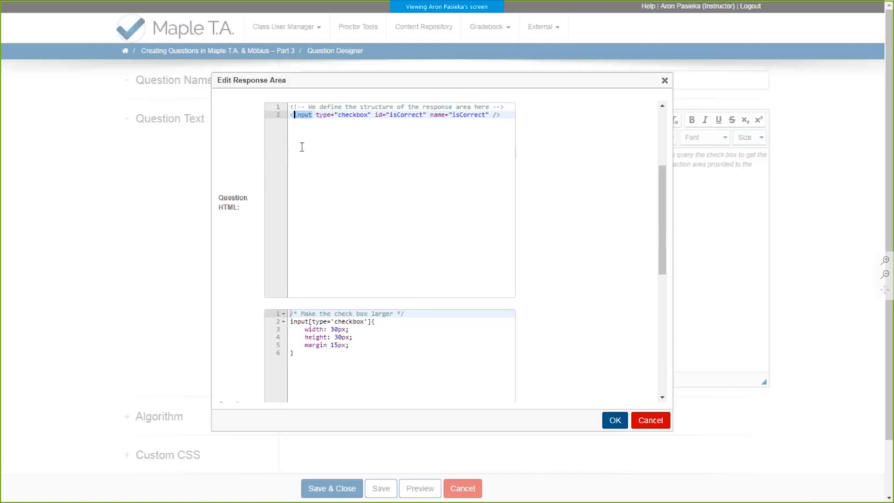
{"action": "left_click", "coordinate": [295, 115]}
{"action": "scroll", "coordinate": [467, 208], "scroll_direction": "down", "scroll_amount": 4}
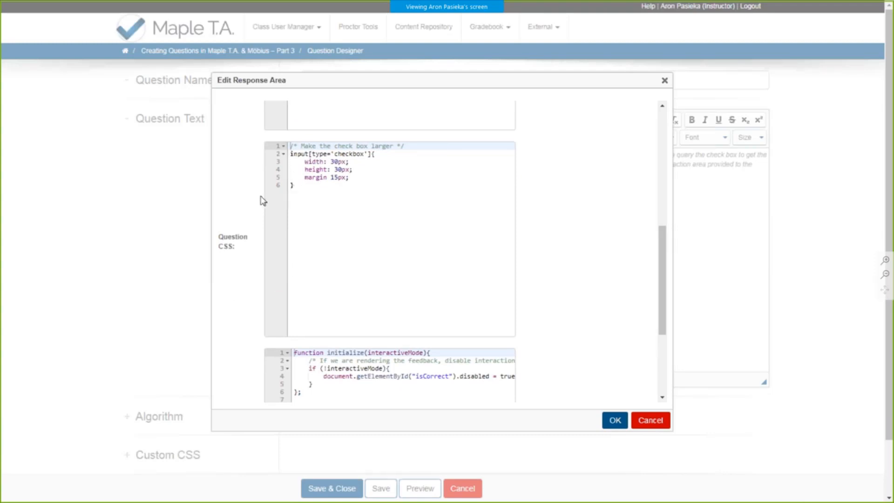
- Examine the setFeedback and getResponse functions in the Question JavaScript
{"action": "scroll", "coordinate": [263, 200], "scroll_direction": "down", "scroll_amount": 3}
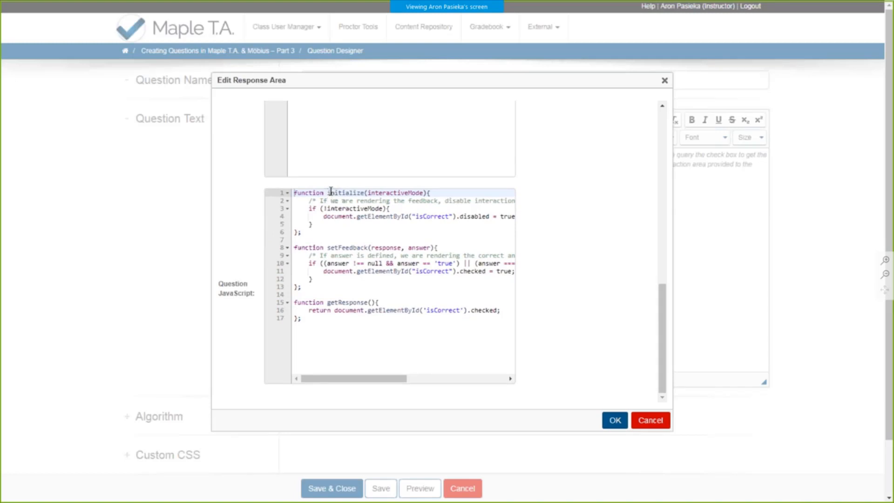
{"action": "left_click", "coordinate": [353, 248]}
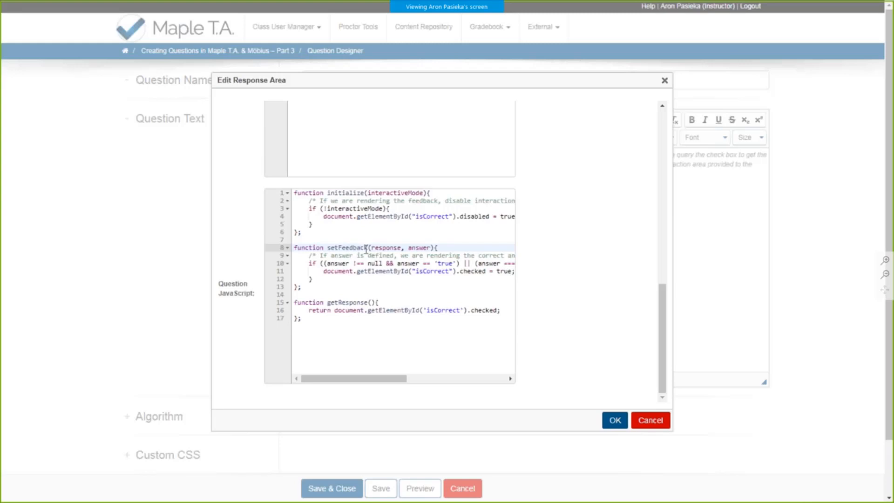
{"action": "double_click", "coordinate": [361, 310]}
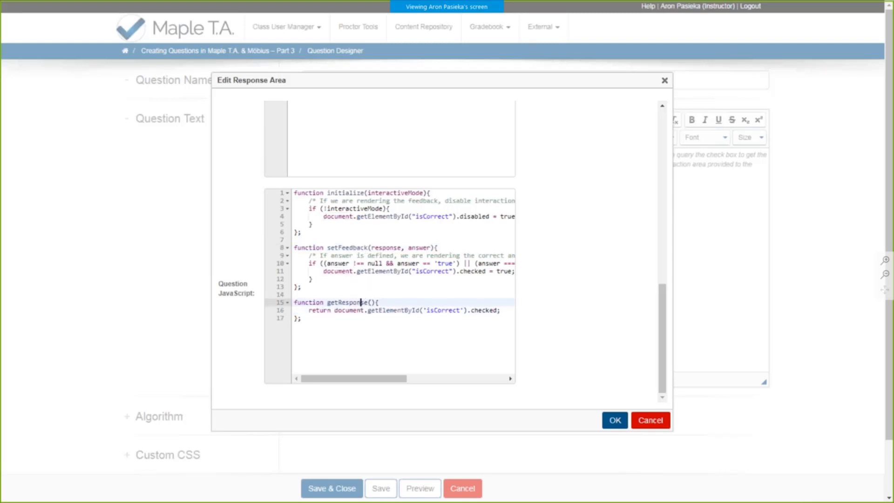
{"action": "double_click", "coordinate": [361, 303]}
{"action": "left_click", "coordinate": [385, 294]}
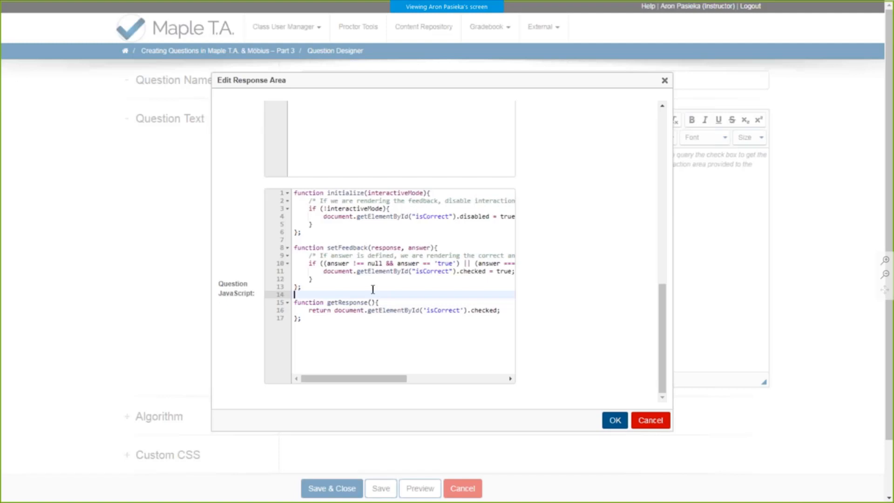
- Widen the Grading Code box further and examine its evalb line together with the Answer value true
{"action": "scroll", "coordinate": [244, 270], "scroll_direction": "up", "scroll_amount": 5}
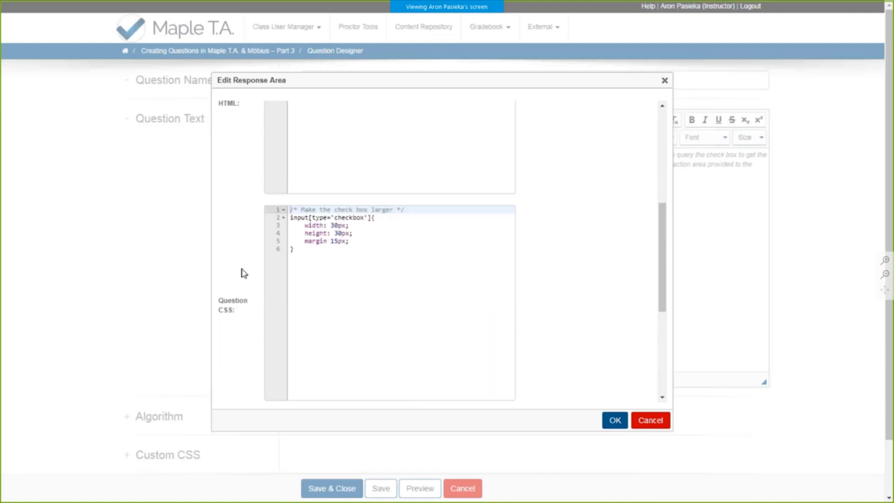
{"action": "scroll", "coordinate": [243, 274], "scroll_direction": "up", "scroll_amount": 5}
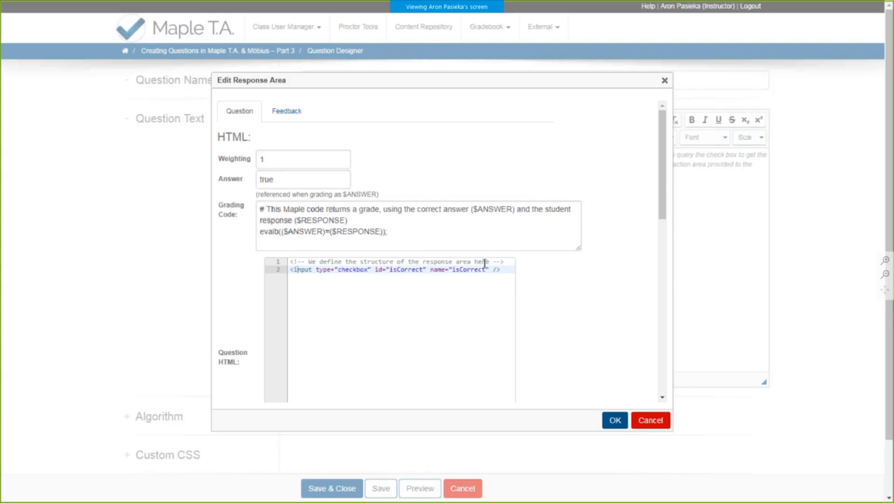
{"action": "left_click_drag", "start_coordinate": [579, 249], "coordinate": [665, 245]}
{"action": "left_click", "coordinate": [394, 221]}
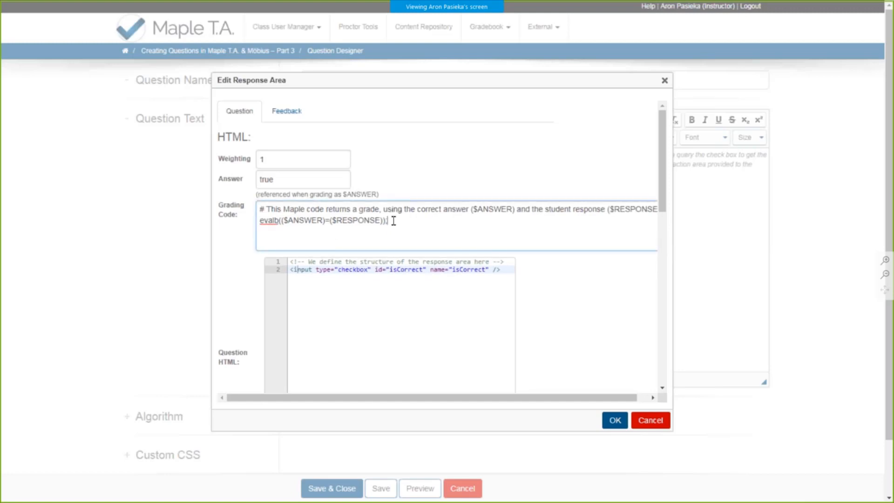
{"action": "left_click", "coordinate": [275, 222]}
{"action": "left_click", "coordinate": [261, 218]}
{"action": "scroll", "coordinate": [233, 236], "scroll_direction": "down", "scroll_amount": 5}
{"action": "scroll", "coordinate": [233, 234], "scroll_direction": "up", "scroll_amount": 5}
{"action": "left_click_drag", "start_coordinate": [296, 179], "coordinate": [263, 181]}
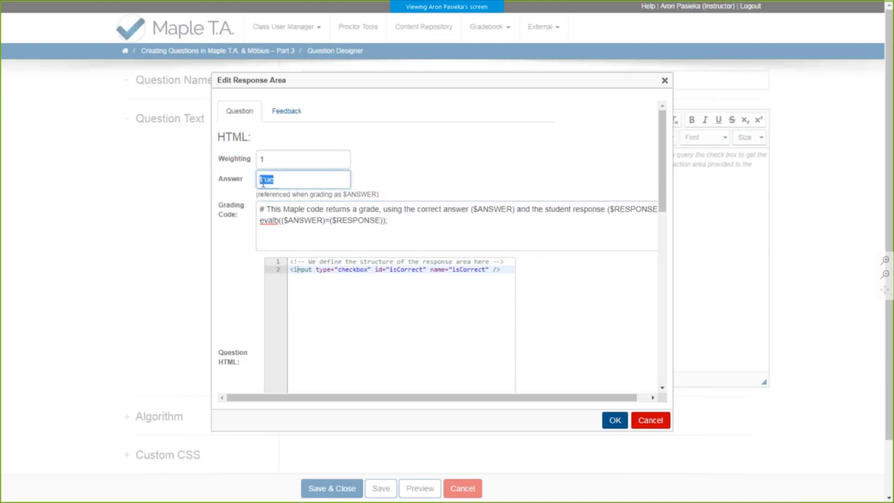
- Examine the return statement of getResponse and the if block of setFeedback in the Question JavaScript
{"action": "scroll", "coordinate": [241, 205], "scroll_direction": "down", "scroll_amount": 5}
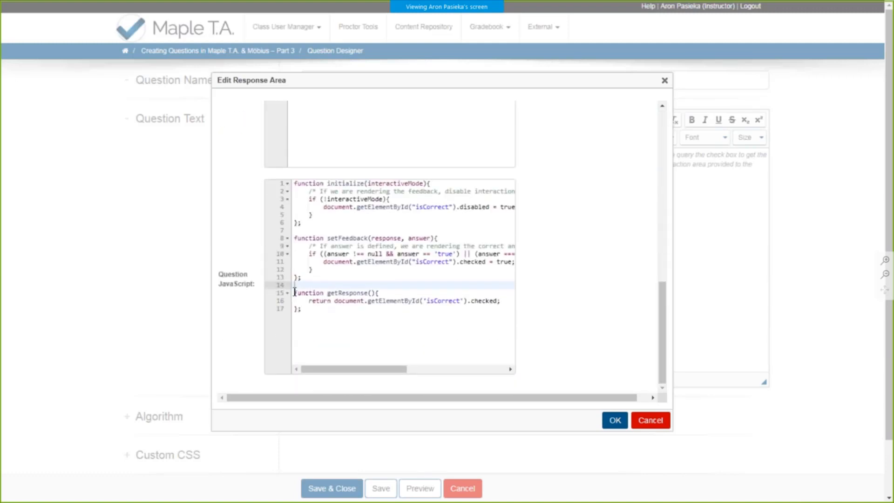
{"action": "left_click_drag", "start_coordinate": [309, 301], "coordinate": [505, 302]}
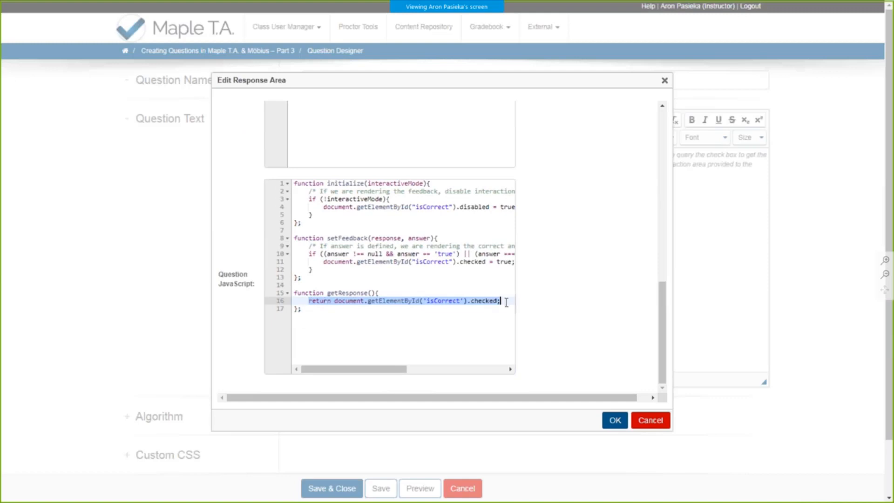
{"action": "left_click", "coordinate": [493, 308]}
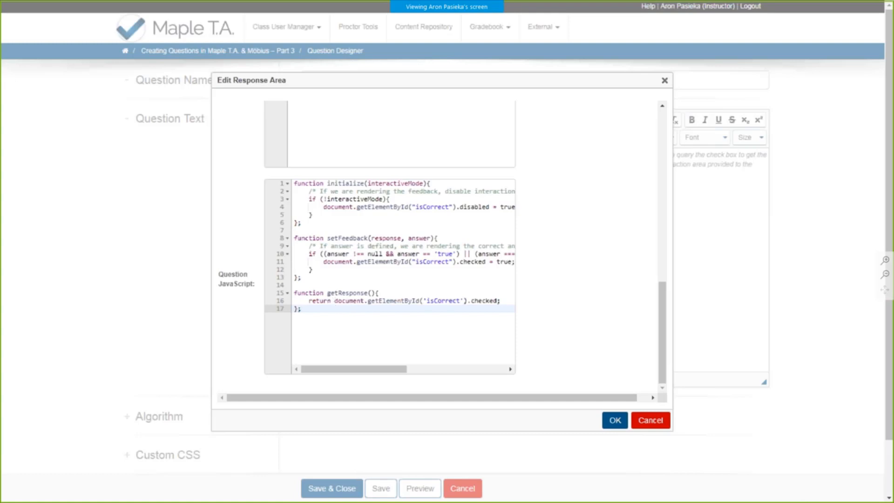
{"action": "left_click_drag", "start_coordinate": [334, 301], "coordinate": [493, 307]}
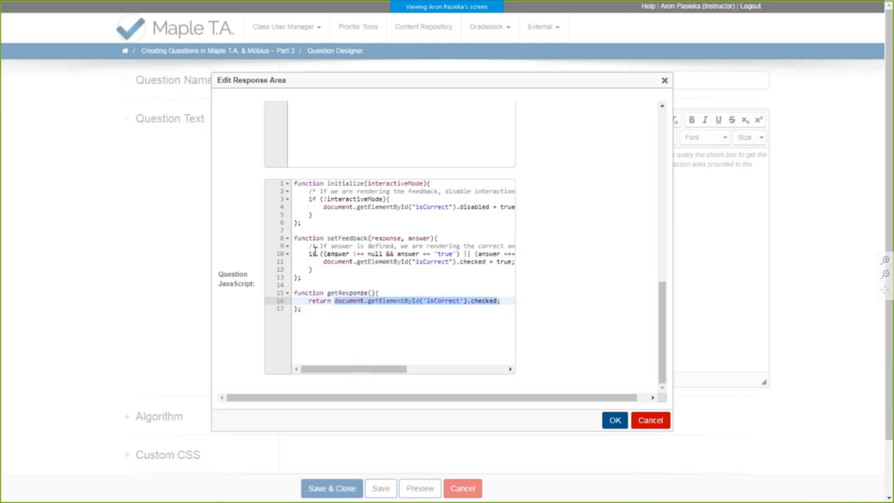
{"action": "left_click_drag", "start_coordinate": [307, 253], "coordinate": [318, 272]}
{"action": "left_click", "coordinate": [318, 272]}
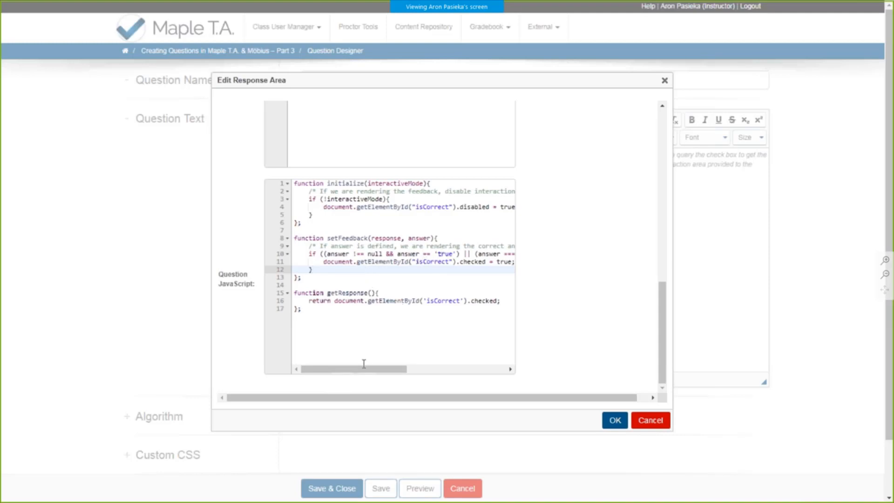
{"action": "left_click_drag", "start_coordinate": [365, 368], "coordinate": [343, 368]}
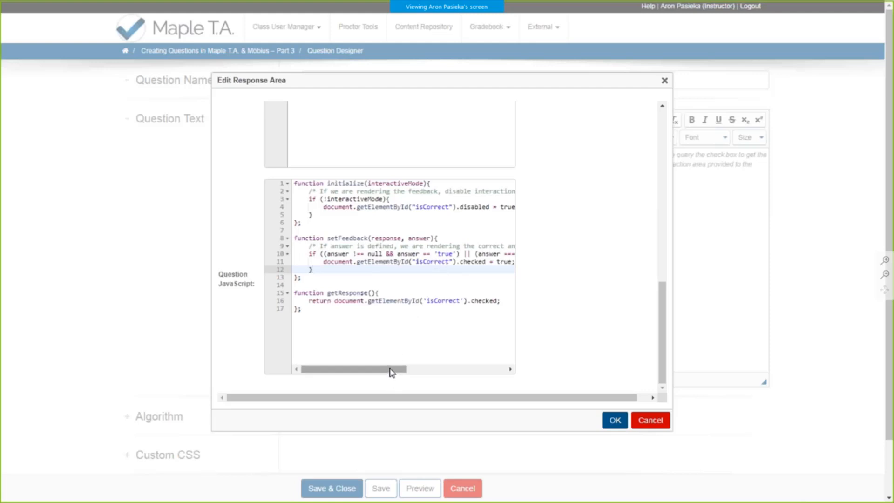
{"action": "left_click_drag", "start_coordinate": [390, 368], "coordinate": [390, 369]}
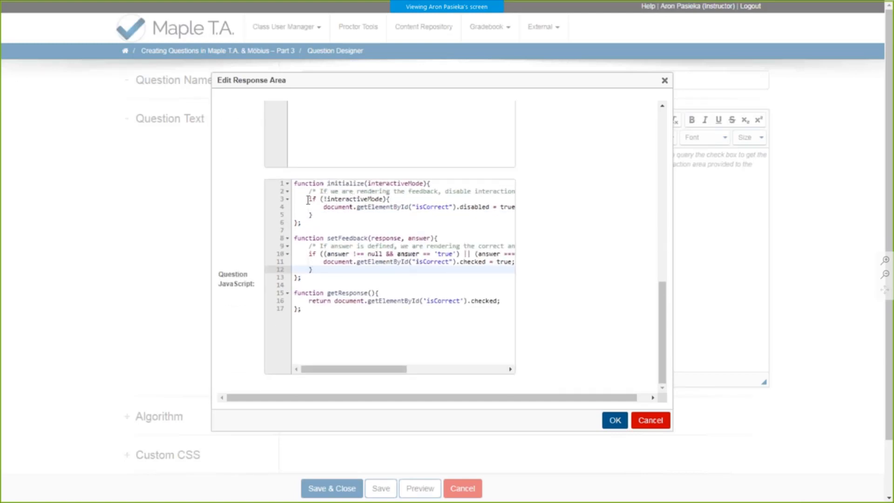
- Examine the if block in the initialize function and its interactiveMode condition
{"action": "mouse_move", "coordinate": [308, 201]}
{"action": "left_mouse_down"}
{"action": "mouse_move", "coordinate": [321, 207]}
{"action": "mouse_move", "coordinate": [313, 214]}
{"action": "left_mouse_up"}
{"action": "left_click", "coordinate": [313, 215]}
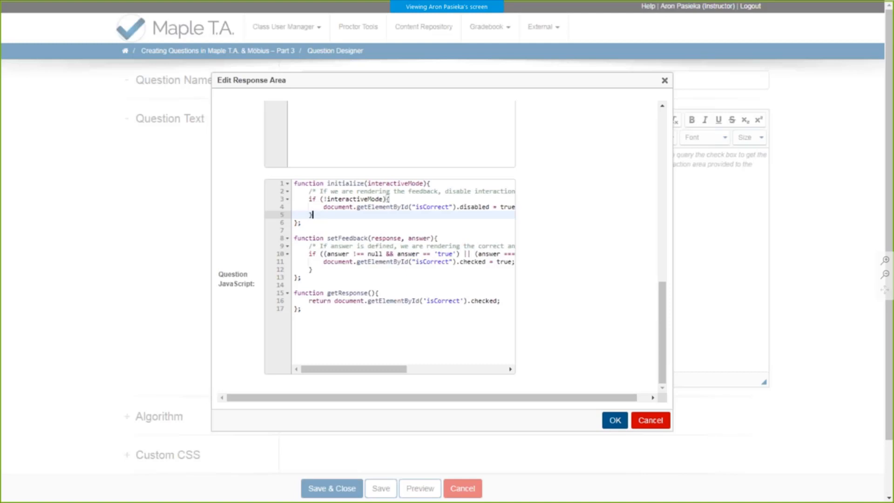
{"action": "double_click", "coordinate": [338, 199]}
{"action": "left_click", "coordinate": [352, 211]}
{"action": "left_click", "coordinate": [354, 183]}
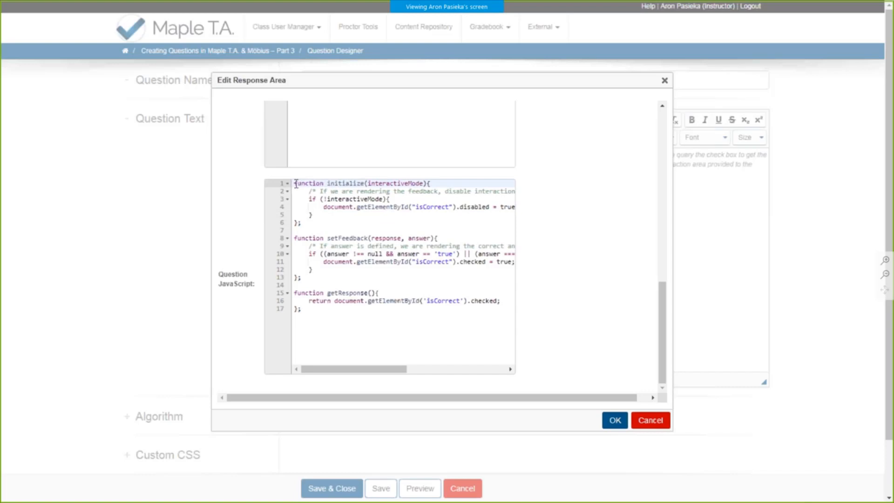
- Highlight the whole initialize function and the whole getResponse function in turn to review their code
{"action": "left_click_drag", "start_coordinate": [296, 183], "coordinate": [302, 222]}
{"action": "left_click", "coordinate": [302, 222]}
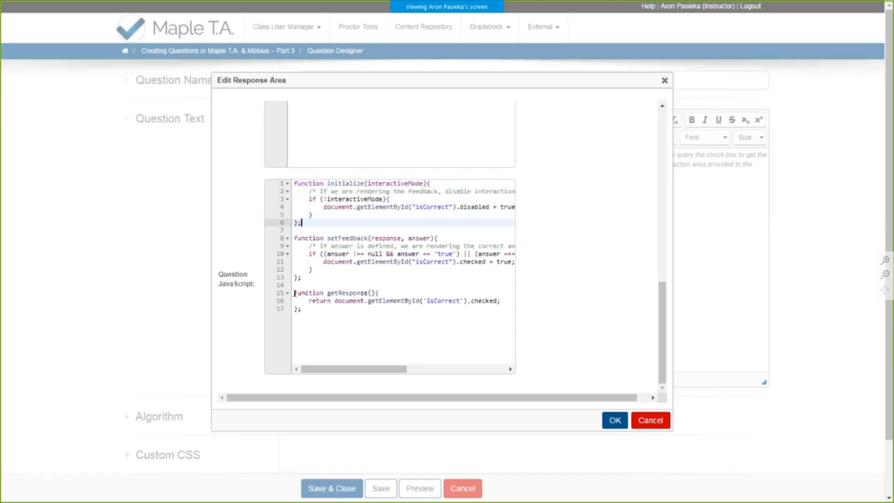
{"action": "left_click_drag", "start_coordinate": [293, 292], "coordinate": [302, 310]}
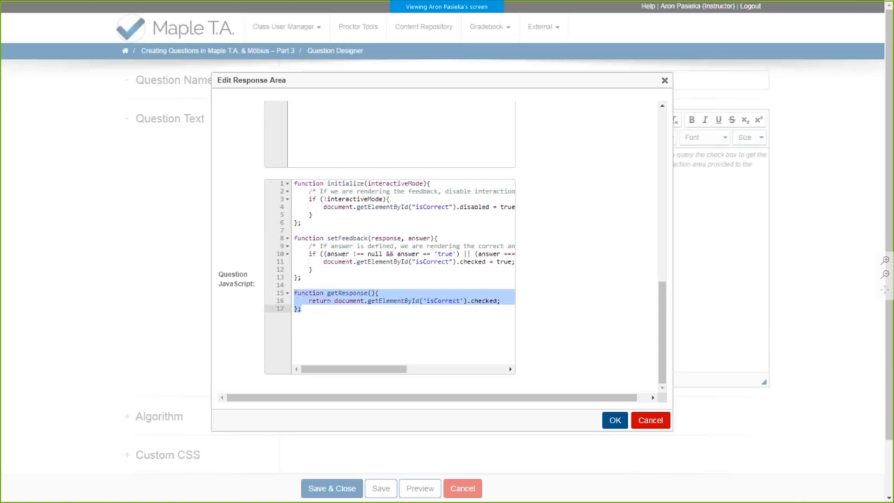
- Highlight the whole setFeedback function to review its code, and close the response area editor with its settings accepted
{"action": "left_click", "coordinate": [301, 309]}
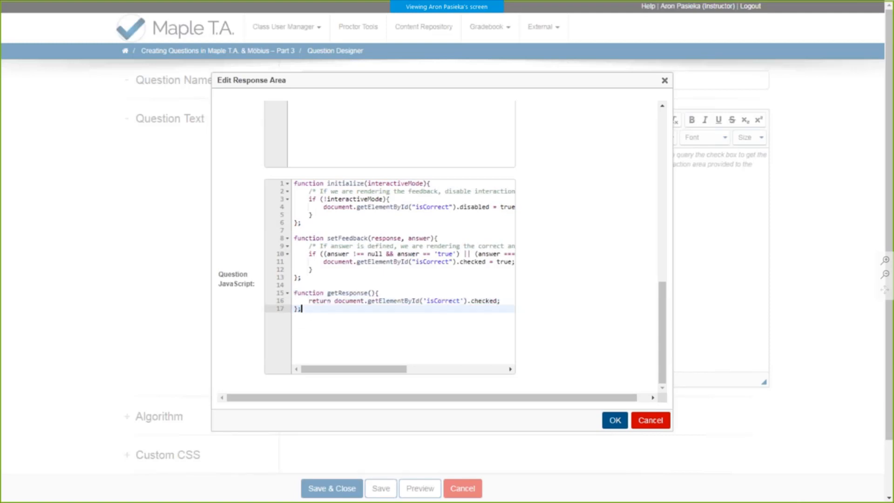
{"action": "left_click_drag", "start_coordinate": [295, 238], "coordinate": [302, 278]}
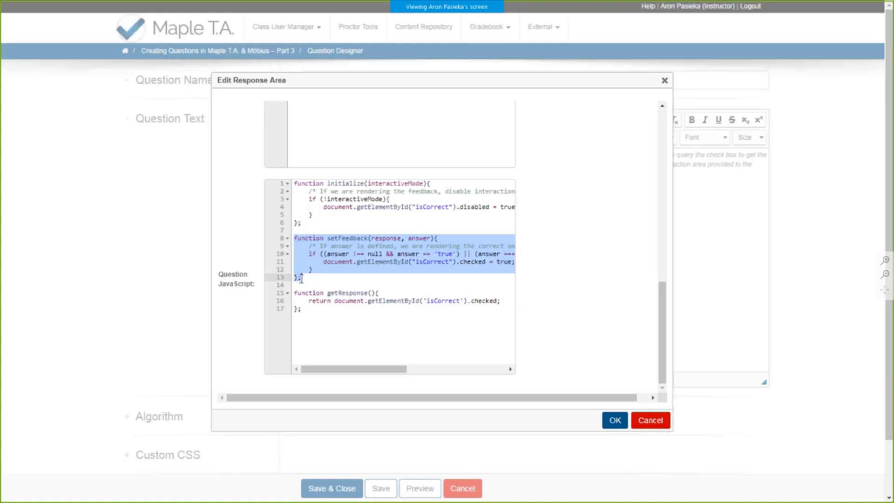
{"action": "left_click", "coordinate": [321, 281]}
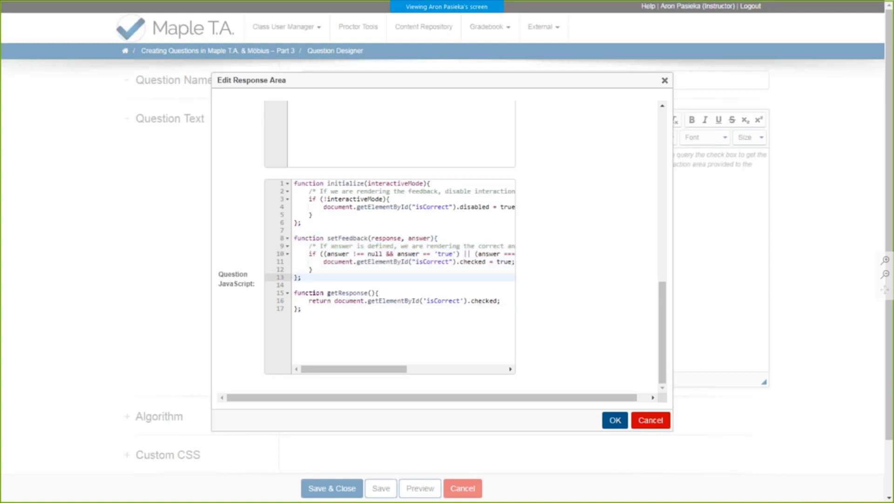
{"action": "scroll", "coordinate": [566, 261], "scroll_direction": "up", "scroll_amount": 10}
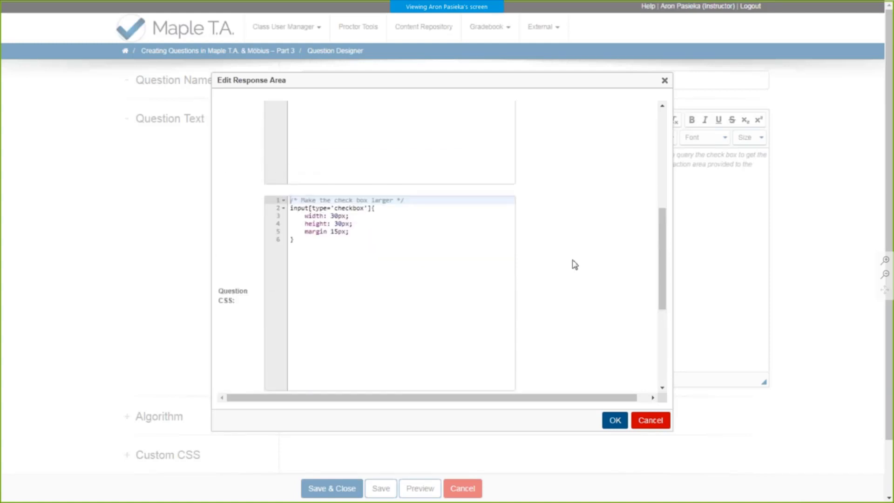
{"action": "scroll", "coordinate": [572, 314], "scroll_direction": "up", "scroll_amount": 1}
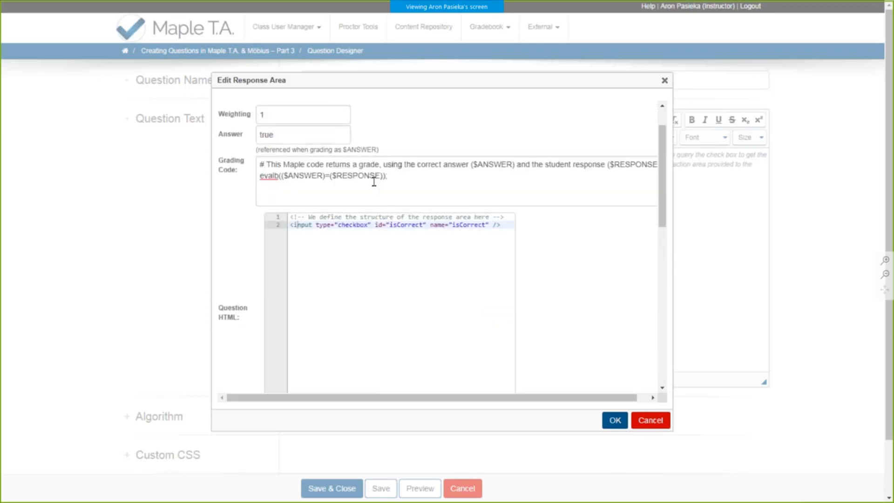
{"action": "left_click", "coordinate": [614, 420]}
- Preview the HTML Hello World question in an enlarged window, tick its check box and grade the response
{"action": "left_click", "coordinate": [420, 488]}
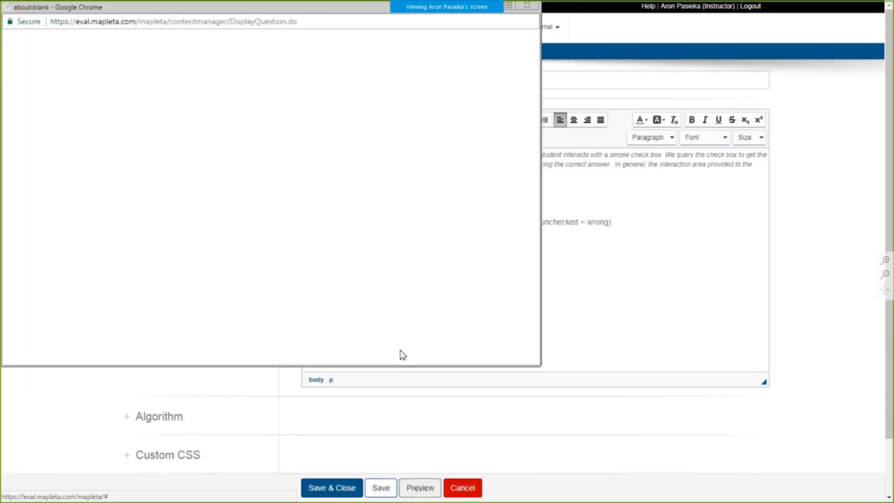
{"action": "left_click", "coordinate": [259, 182]}
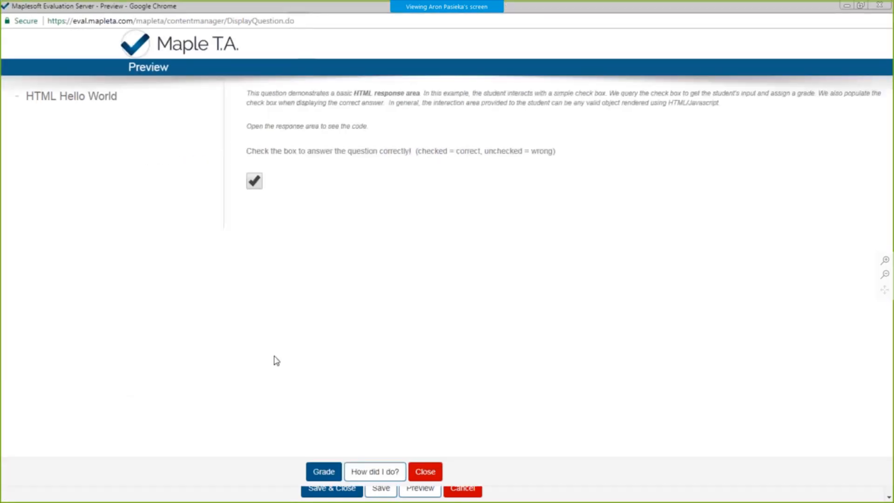
{"action": "left_click", "coordinate": [321, 471]}
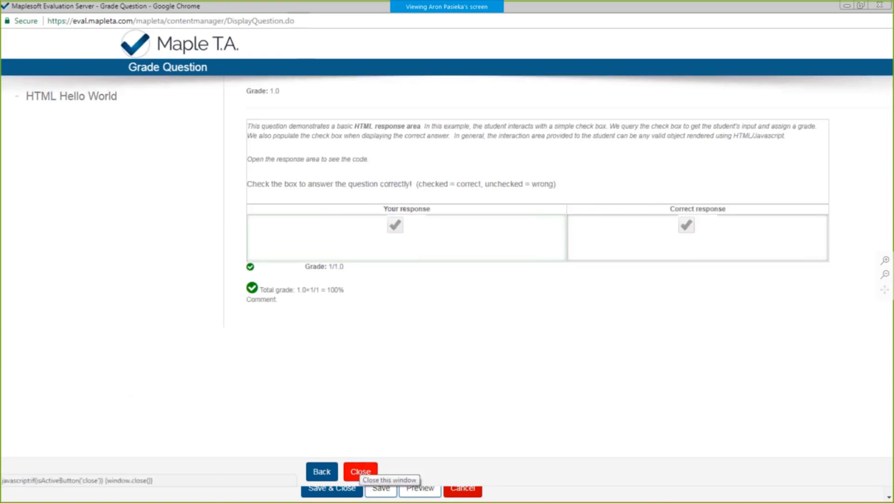
- Close the grading window and leave the Question Designer without saving changes
{"action": "left_click", "coordinate": [360, 471]}
{"action": "left_click", "coordinate": [462, 487]}
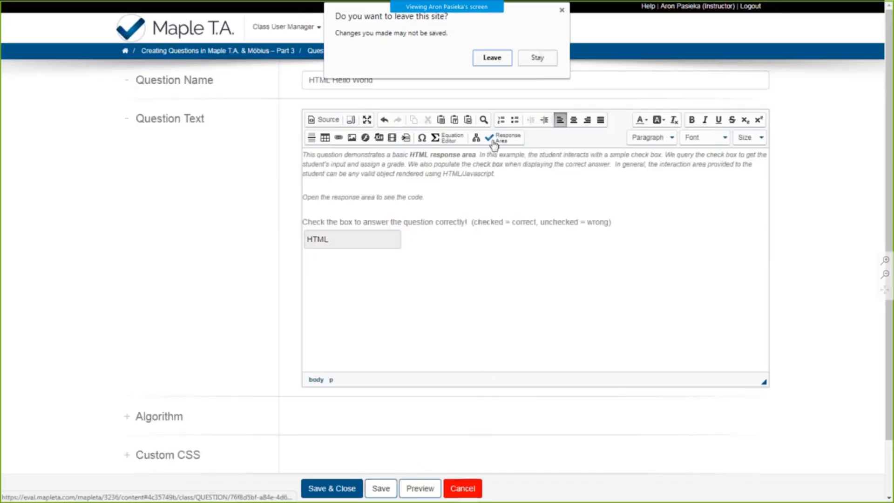
{"action": "left_click", "coordinate": [492, 57]}
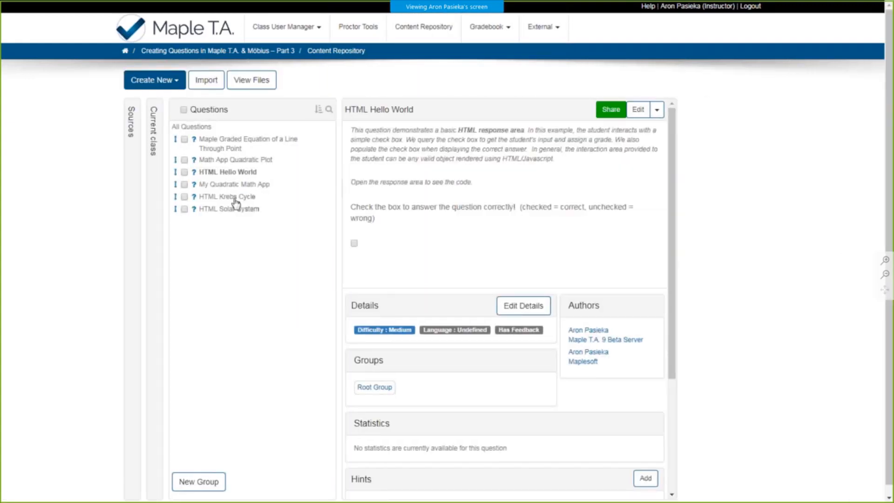
- Open the preview of the HTML Krebs Cycle question and maximise its window
{"action": "left_click", "coordinate": [235, 197]}
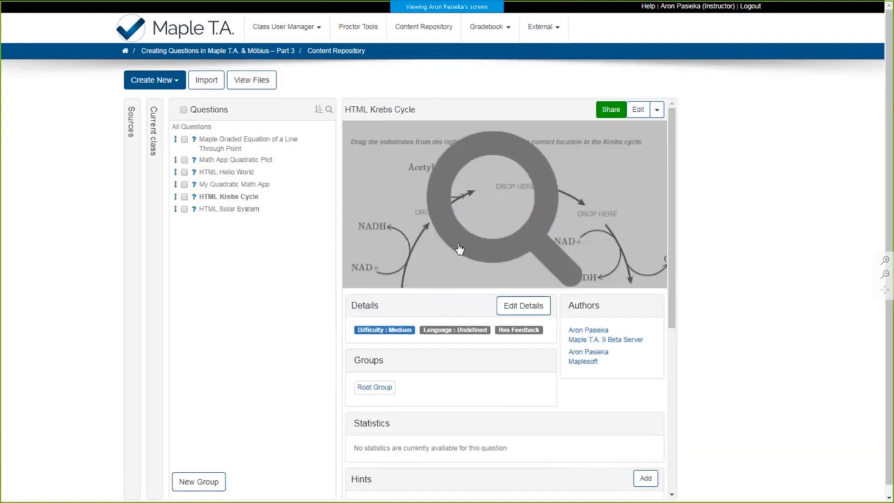
{"action": "left_click", "coordinate": [493, 228]}
{"action": "double_click", "coordinate": [277, 12]}
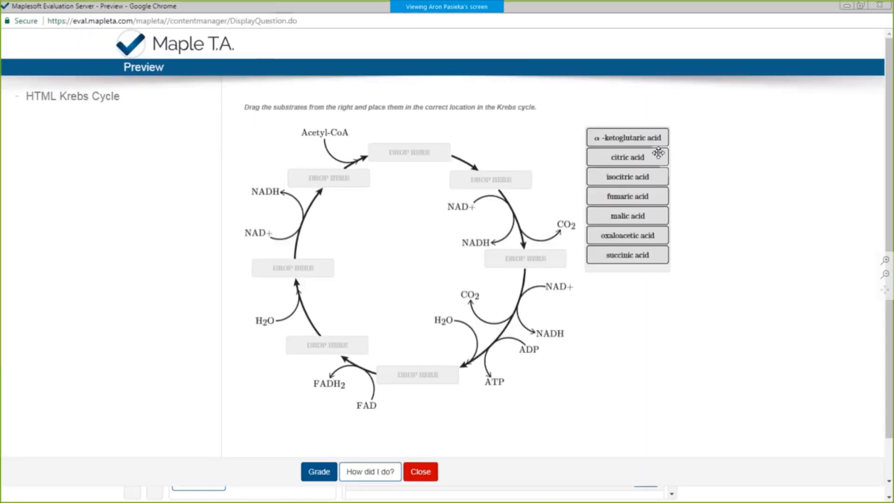
- Place citric, isocitric, α-ketoglutaric, fumaric, malic and oxaloacetic acid clockwise from the Acetyl-CoA arrow, leaving the slot between fumaric and malic acid empty
{"action": "left_click_drag", "start_coordinate": [656, 157], "coordinate": [440, 153]}
{"action": "left_click_drag", "start_coordinate": [639, 178], "coordinate": [526, 182]}
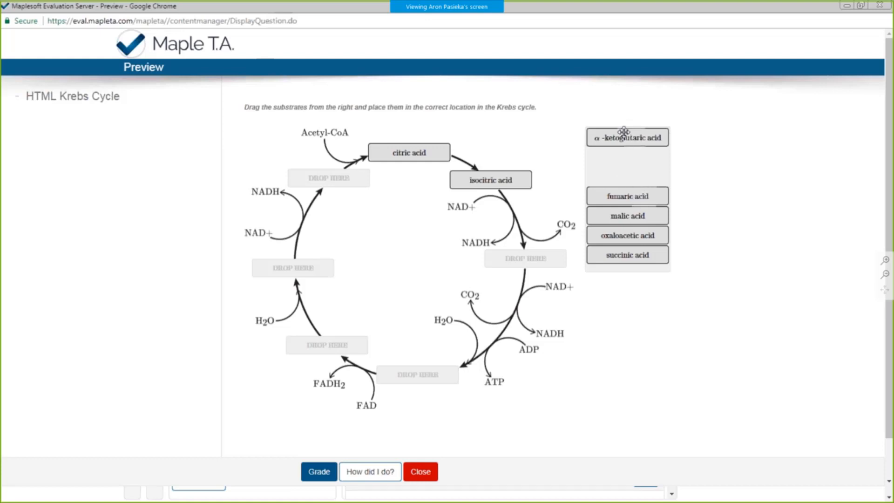
{"action": "left_click_drag", "start_coordinate": [596, 136], "coordinate": [496, 256]}
{"action": "left_click_drag", "start_coordinate": [595, 195], "coordinate": [413, 373]}
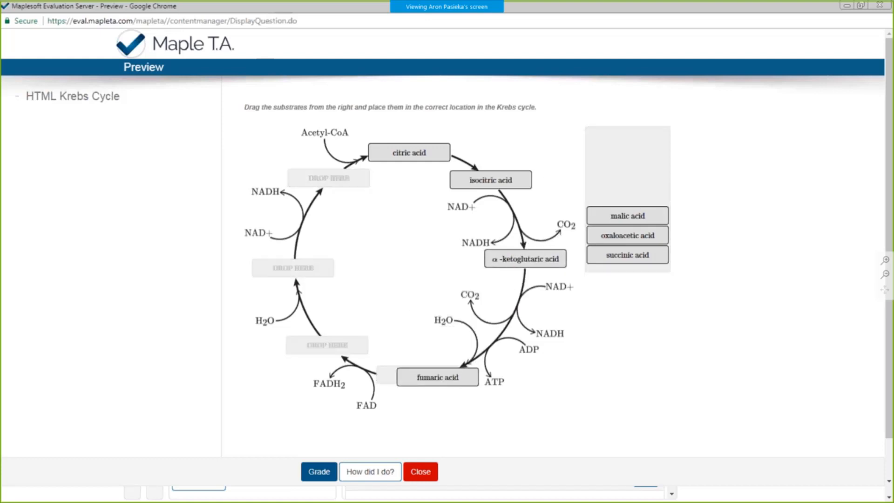
{"action": "left_click_drag", "start_coordinate": [598, 217], "coordinate": [297, 267]}
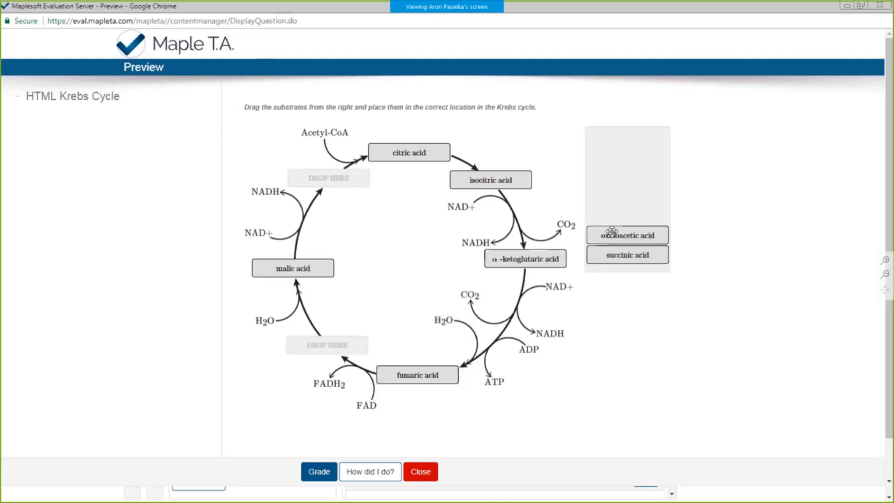
{"action": "left_click_drag", "start_coordinate": [608, 235], "coordinate": [333, 178]}
- Grade the Krebs cycle answer, compare it with the correct response and close the grading window
{"action": "left_click", "coordinate": [317, 466]}
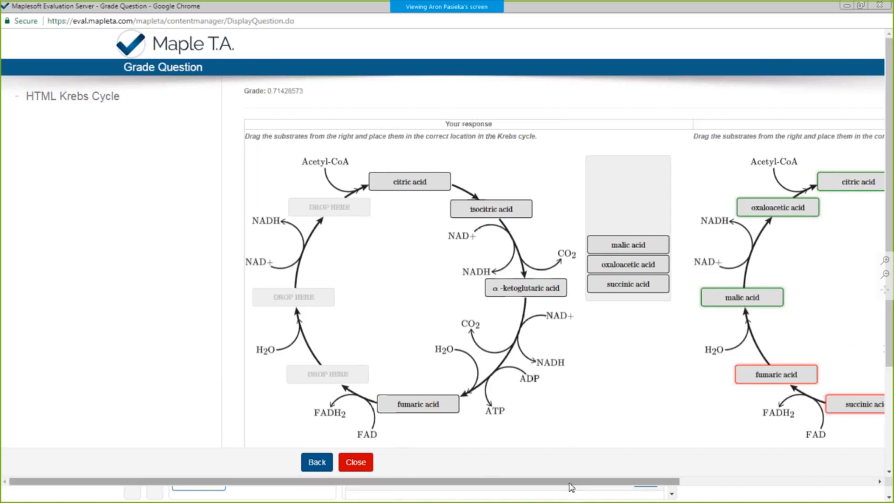
{"action": "left_click_drag", "start_coordinate": [568, 482], "coordinate": [734, 479]}
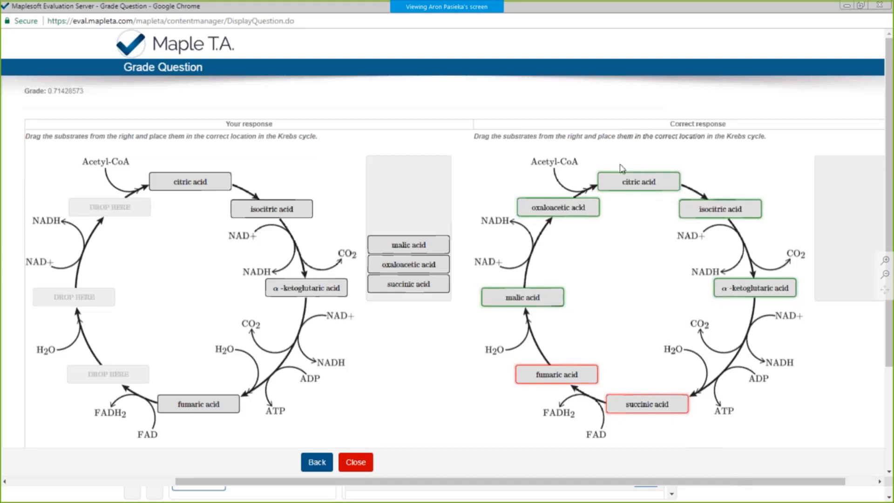
{"action": "left_click", "coordinate": [355, 463]}
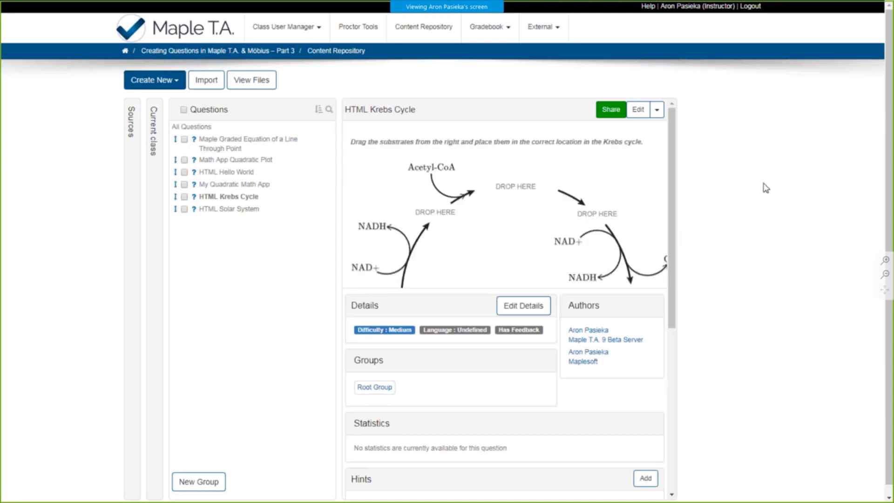
- Open the preview of the HTML Solar System question and maximise its window
{"action": "left_click", "coordinate": [242, 213]}
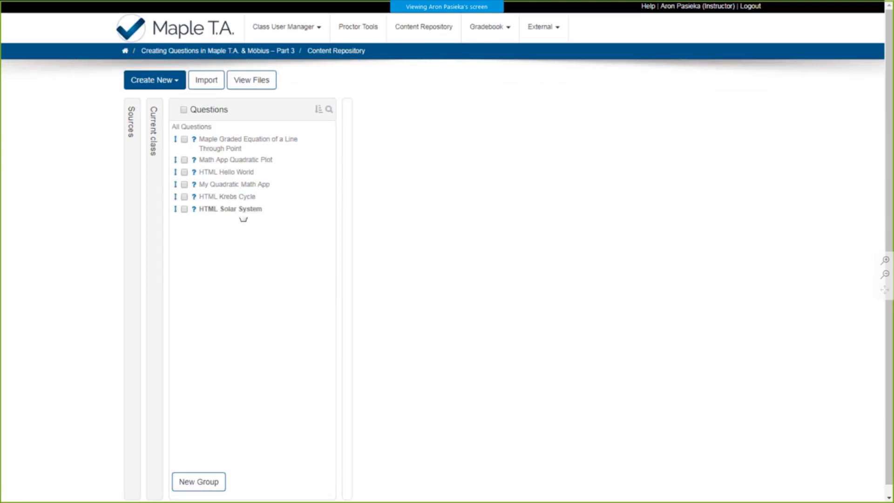
{"action": "left_click", "coordinate": [459, 216]}
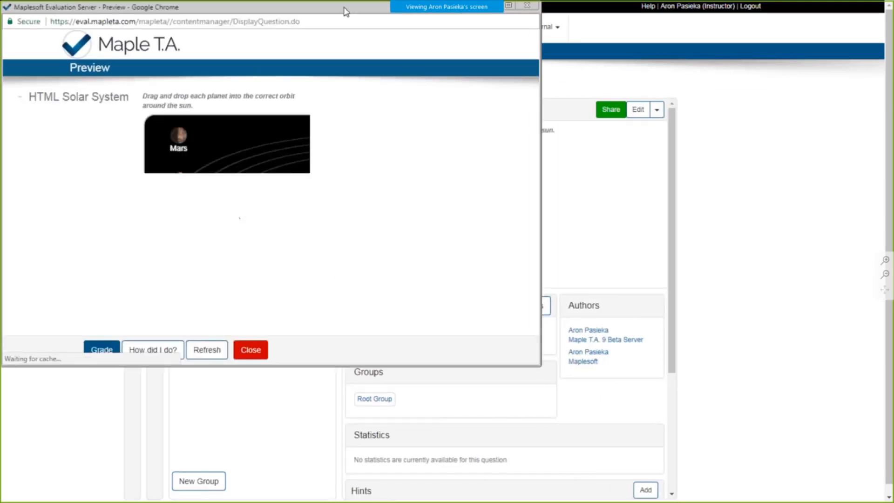
{"action": "double_click", "coordinate": [343, 9]}
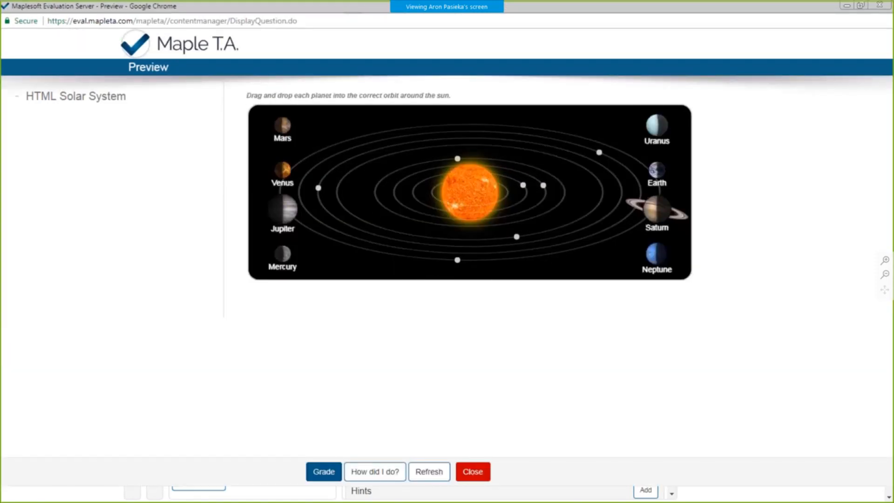
- Try the solar system interaction by placing Mercury on the innermost orbit and Venus on the second, and close the preview
{"action": "left_click_drag", "start_coordinate": [282, 254], "coordinate": [437, 226]}
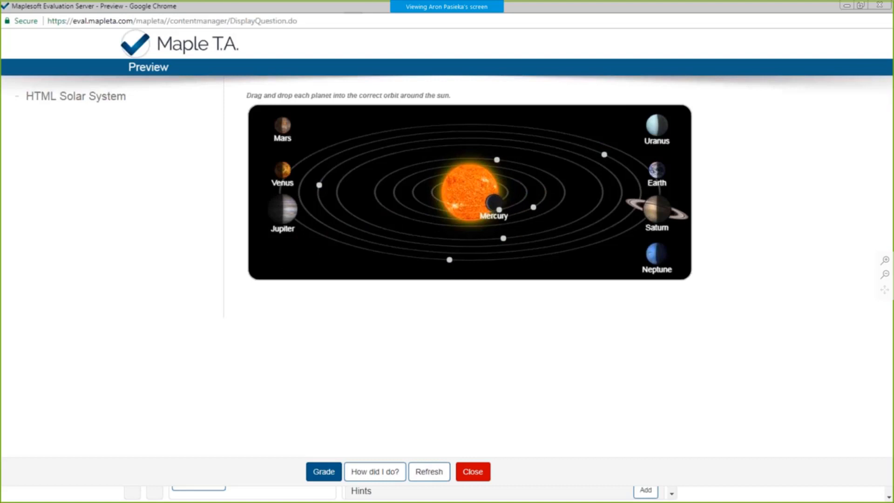
{"action": "left_click_drag", "start_coordinate": [282, 170], "coordinate": [464, 213]}
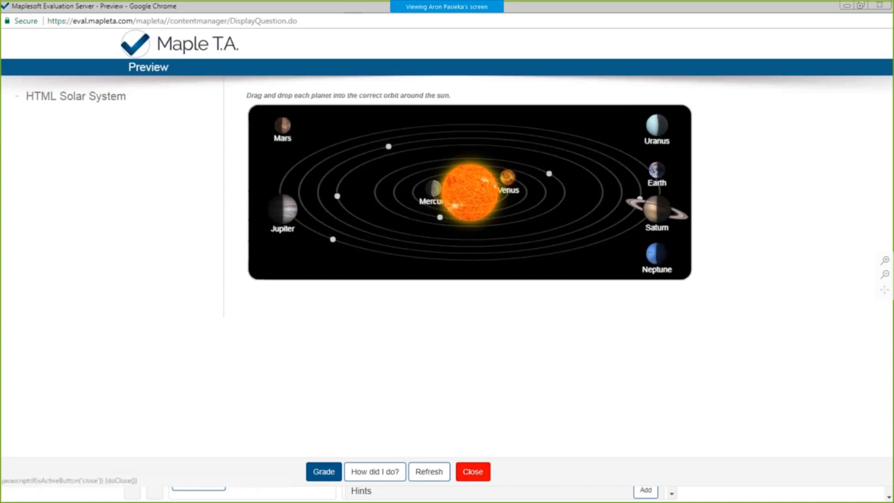
{"action": "left_click", "coordinate": [472, 471]}
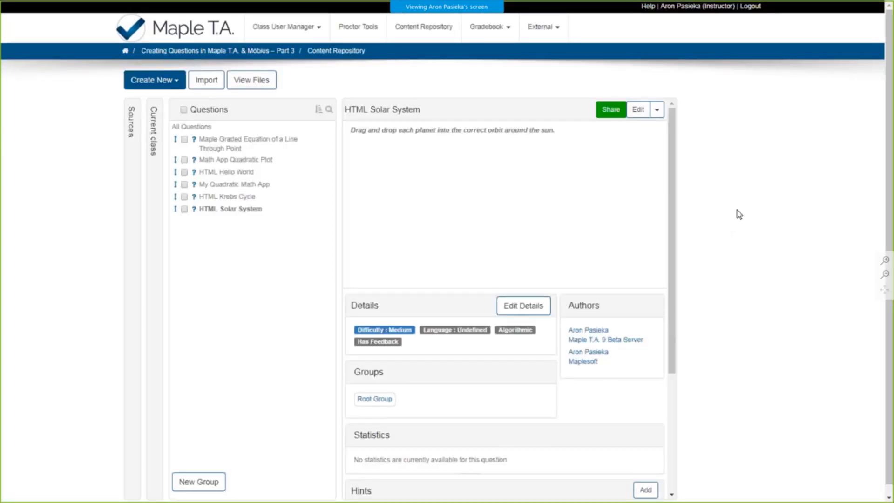